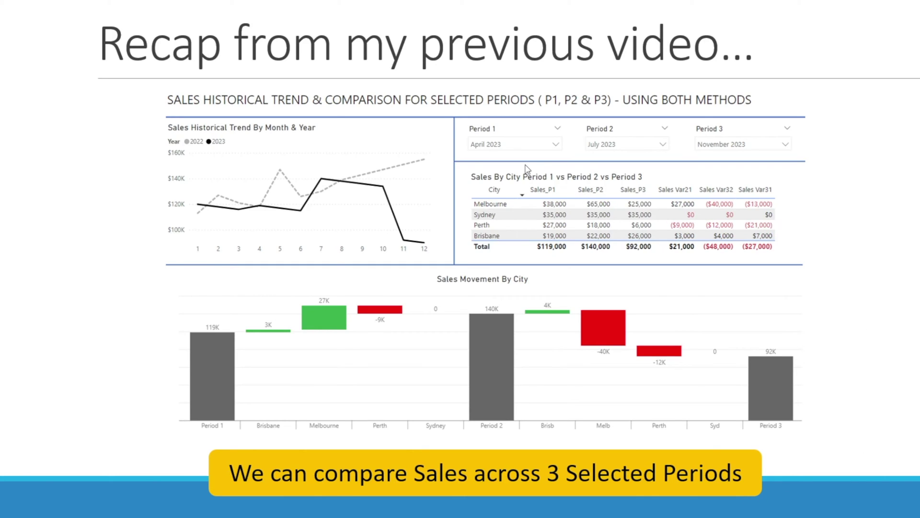
Step: Reveal the highlight boxes around the three Period slicers, the Sales Movement By City chart and its period bars
click(845, 192)
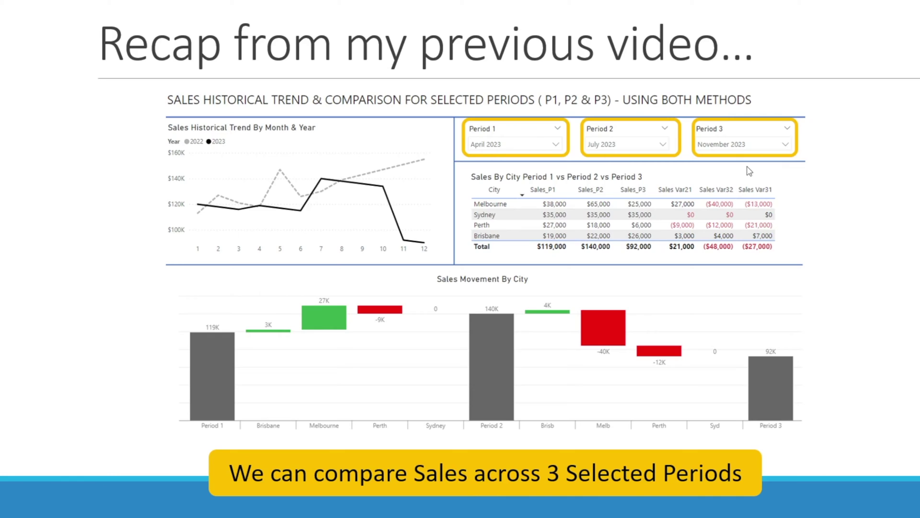
click(880, 253)
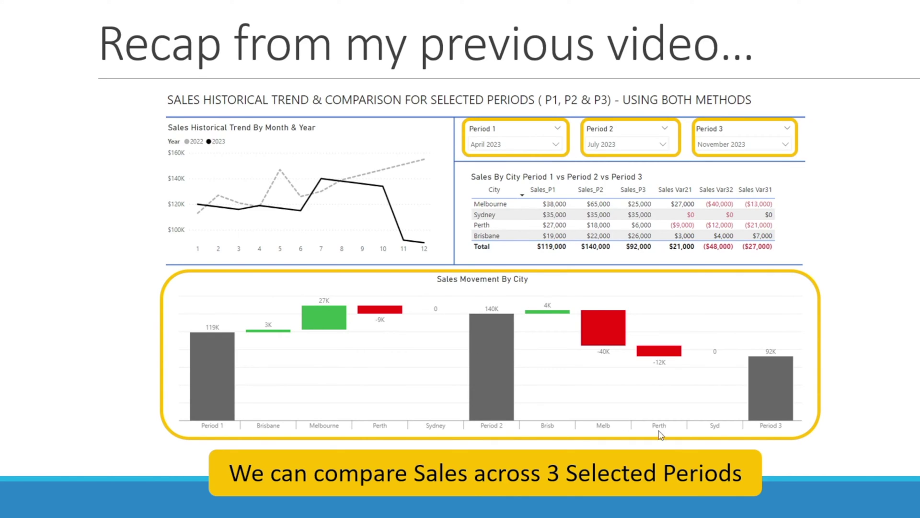
click(275, 403)
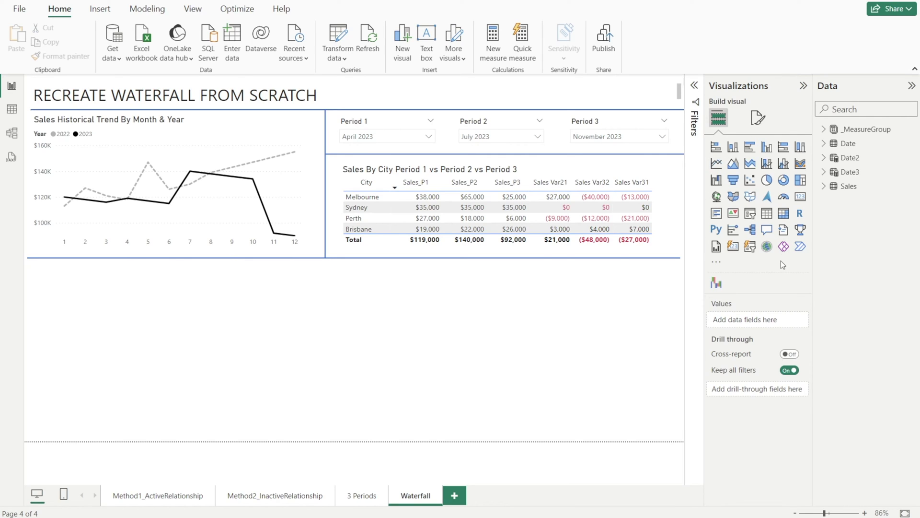
Step: Search the AppSource visuals gallery for 'simple water' and add the free Simple Waterfall visual
click(716, 265)
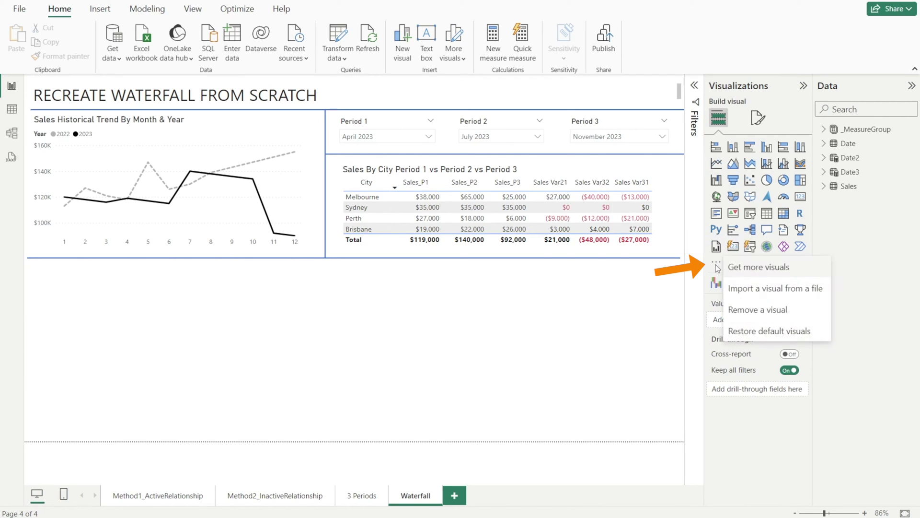
click(776, 270)
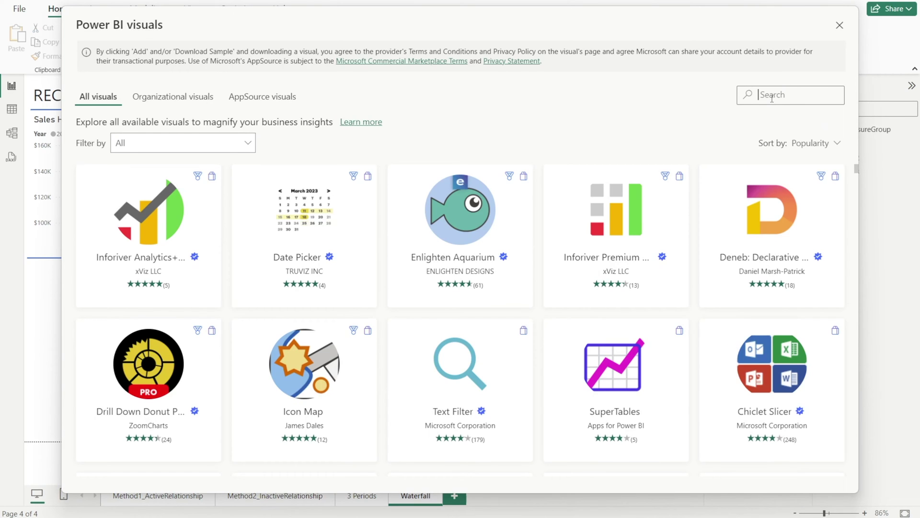
click(772, 95)
text(simple water)
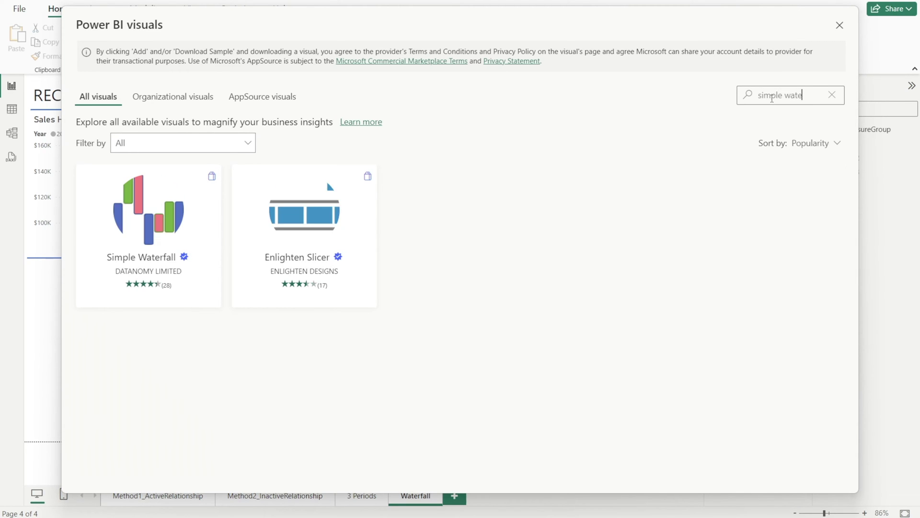
click(149, 210)
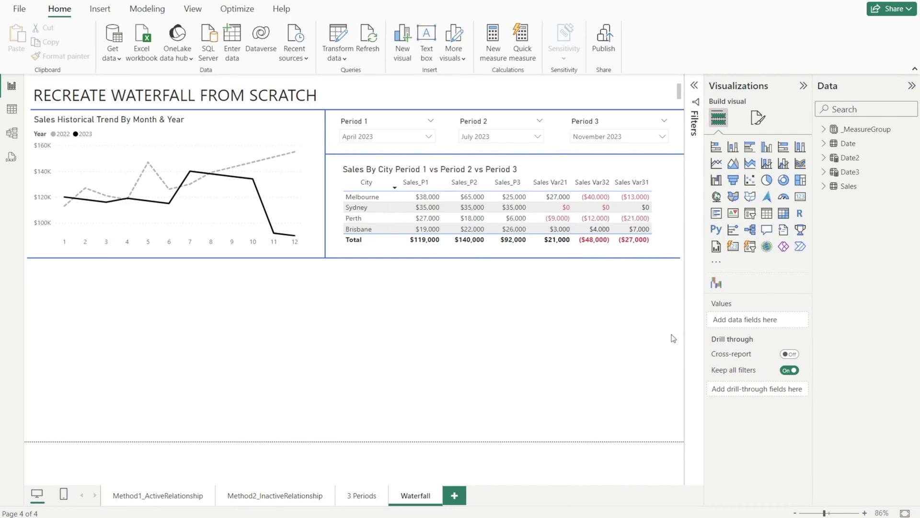
Step: Insert a Simple Waterfall visual with Sales_P1, Sales_P2 and Sales_P3 as values (119K, 140K, 92K)
click(717, 284)
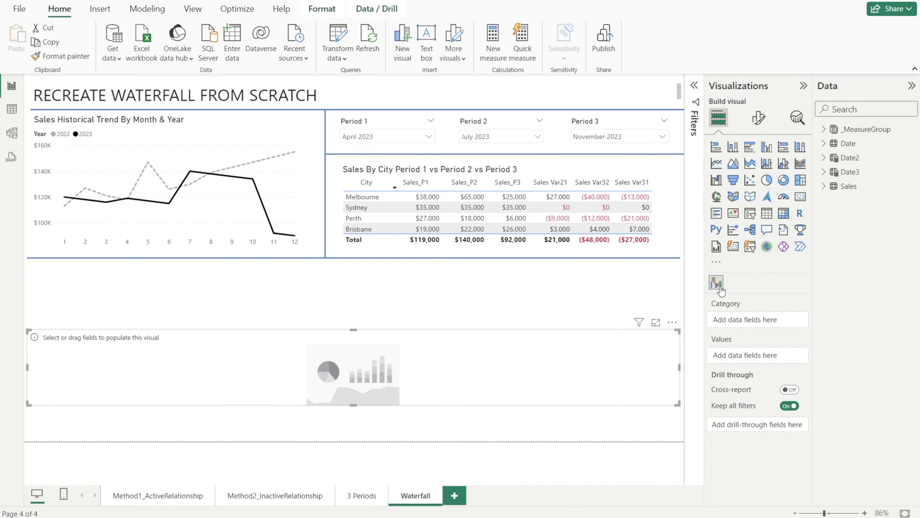
click(870, 113)
text(SAles)
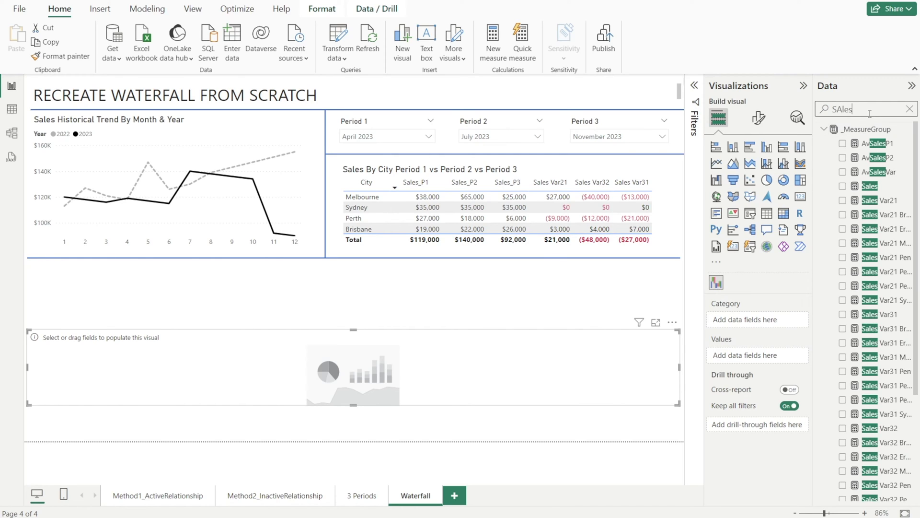
text(_)
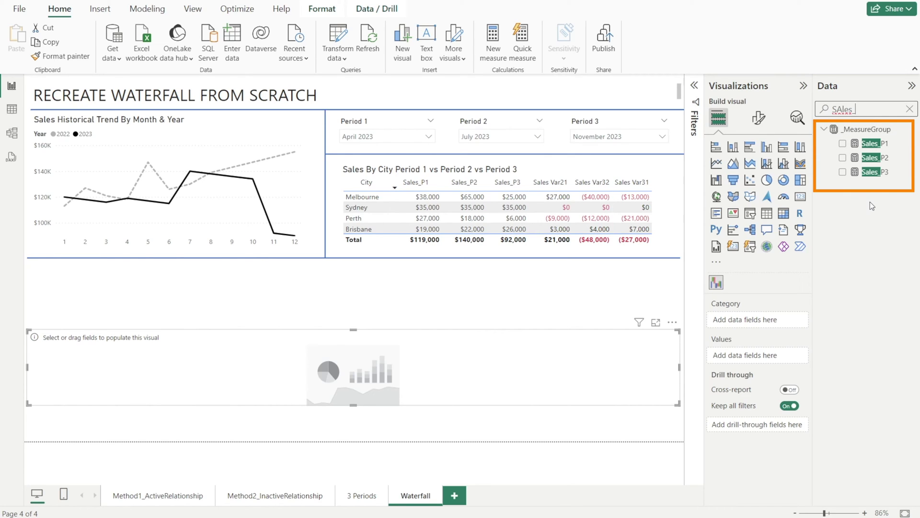
click(868, 145)
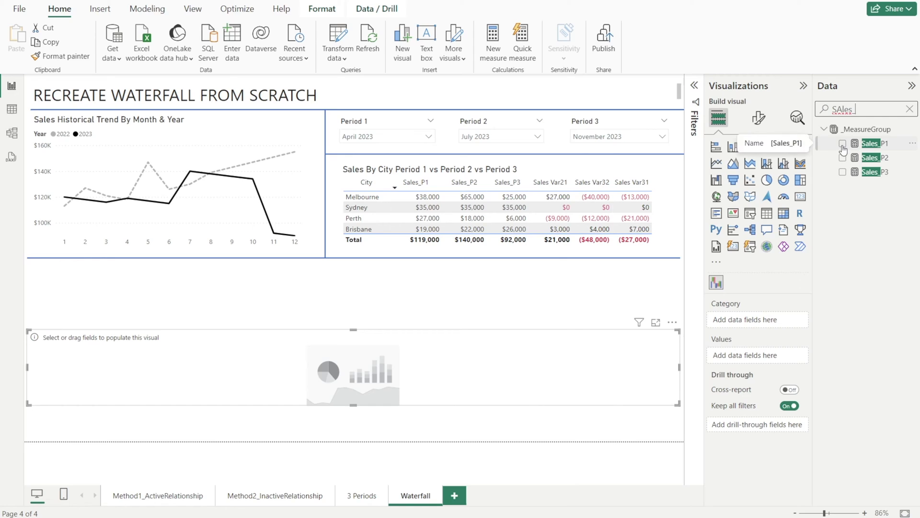
click(843, 158)
click(843, 172)
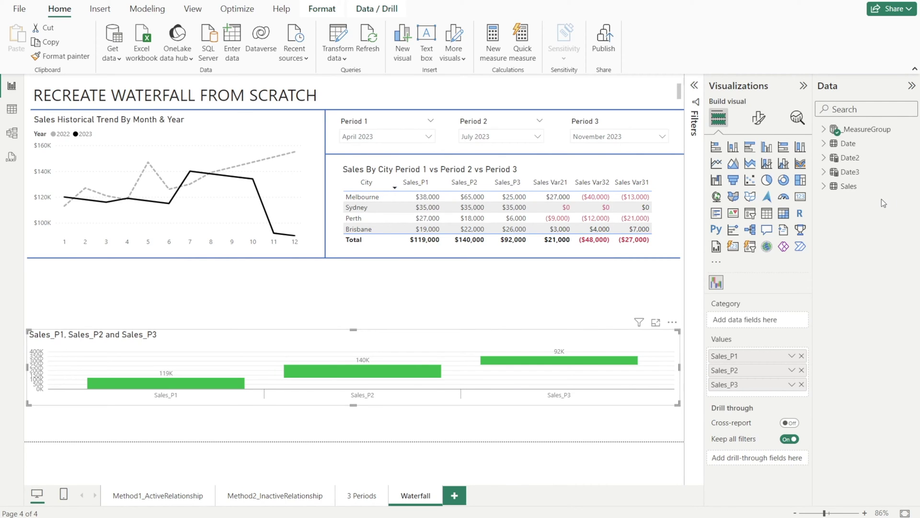
Step: Add the Sales Var21 and Sales Var32 measures for Brisbane and Melbourne to the waterfall
click(871, 109)
text(Brisbane)
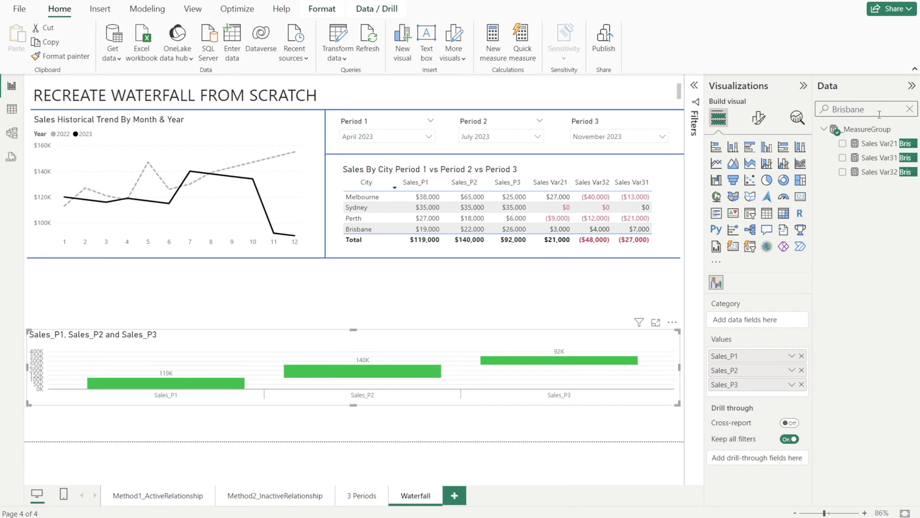
click(843, 143)
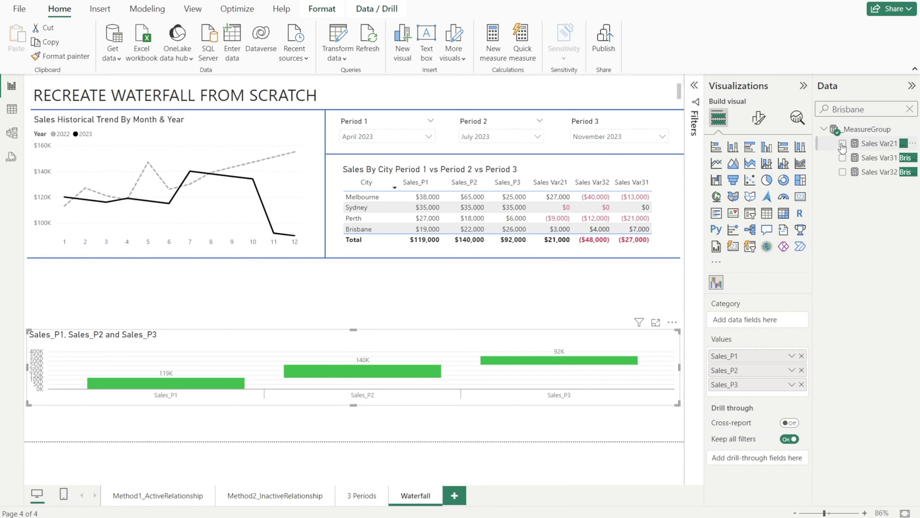
click(842, 172)
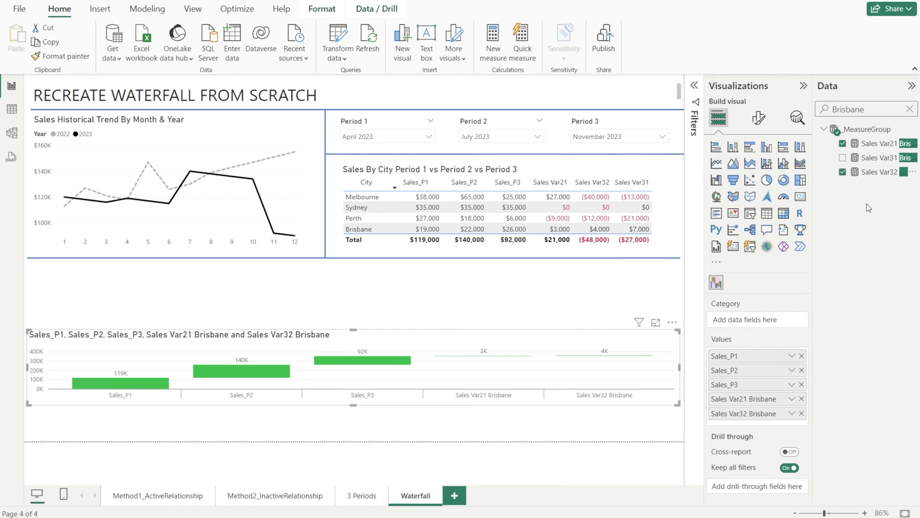
drag(872, 110, 825, 115)
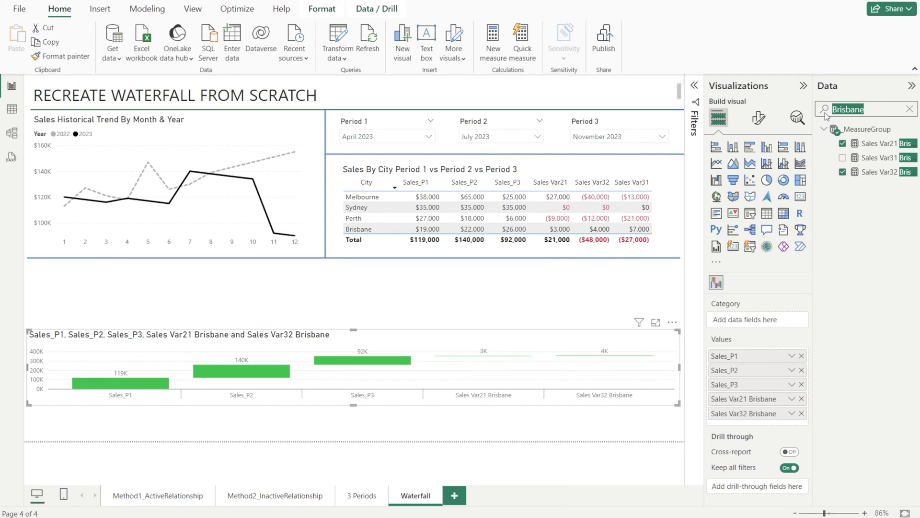
text(Melbourne)
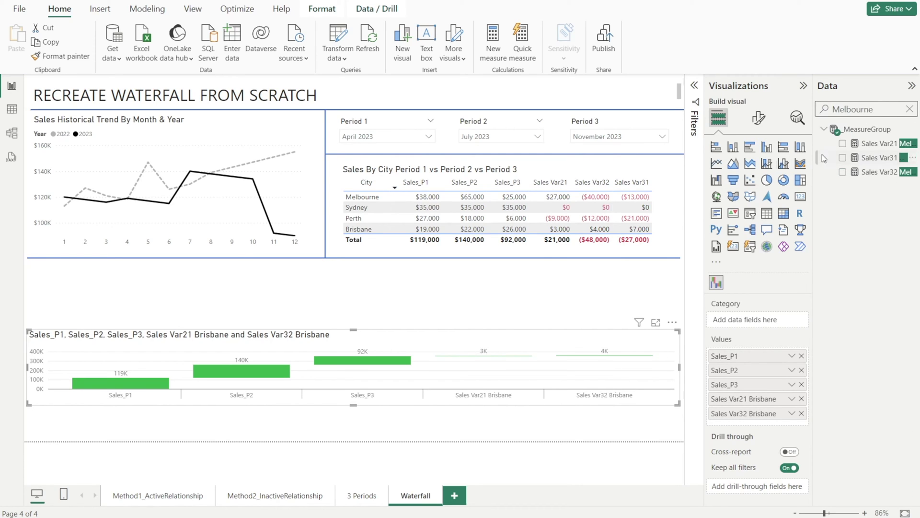
click(856, 144)
click(856, 171)
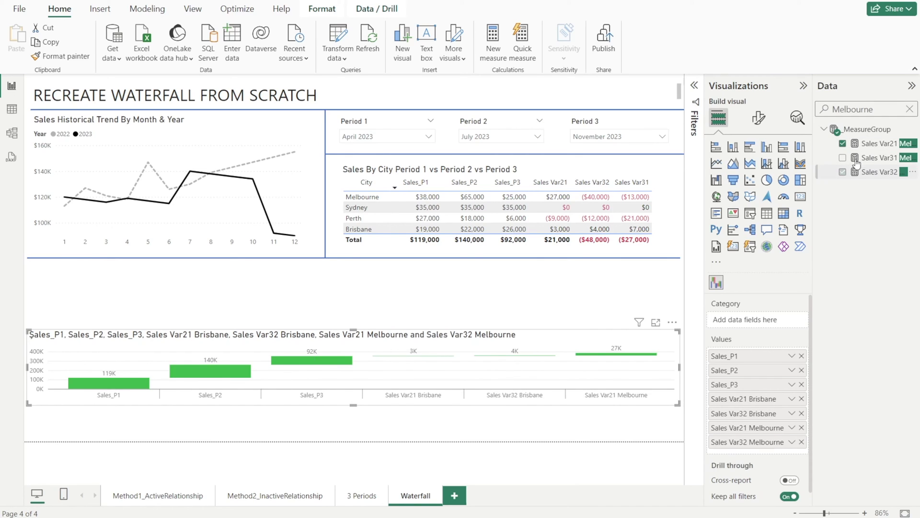
Step: Add the Sales Var21 and Sales Var32 measures for Sydney and Perth to the waterfall
drag(883, 114, 797, 106)
text(Sydney)
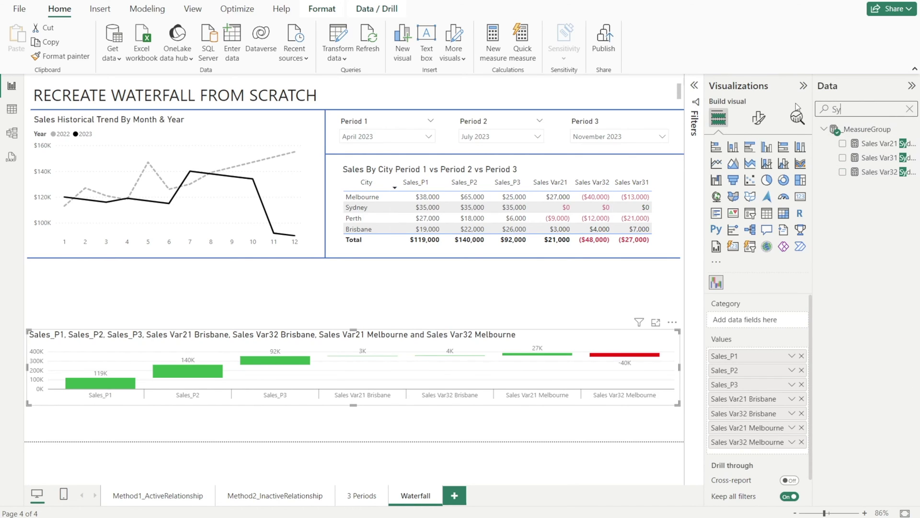
click(843, 143)
click(843, 172)
double_click(846, 110)
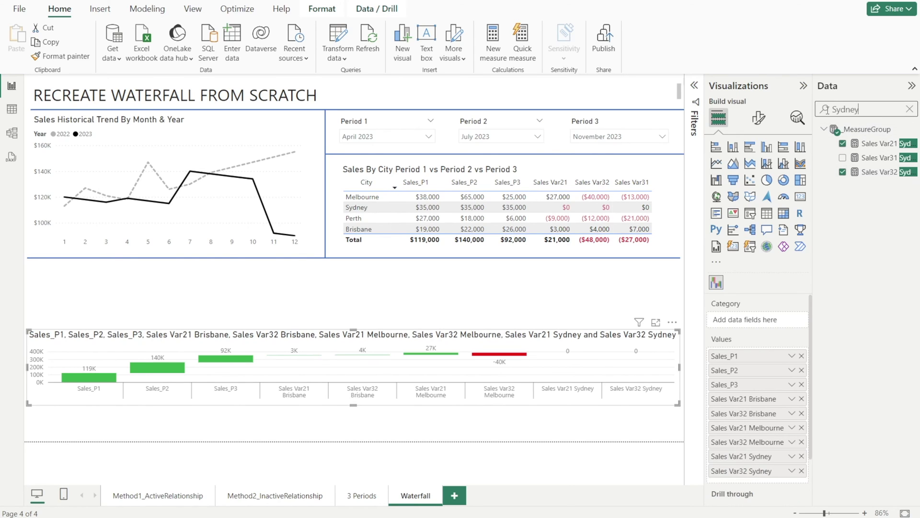
text(PErth)
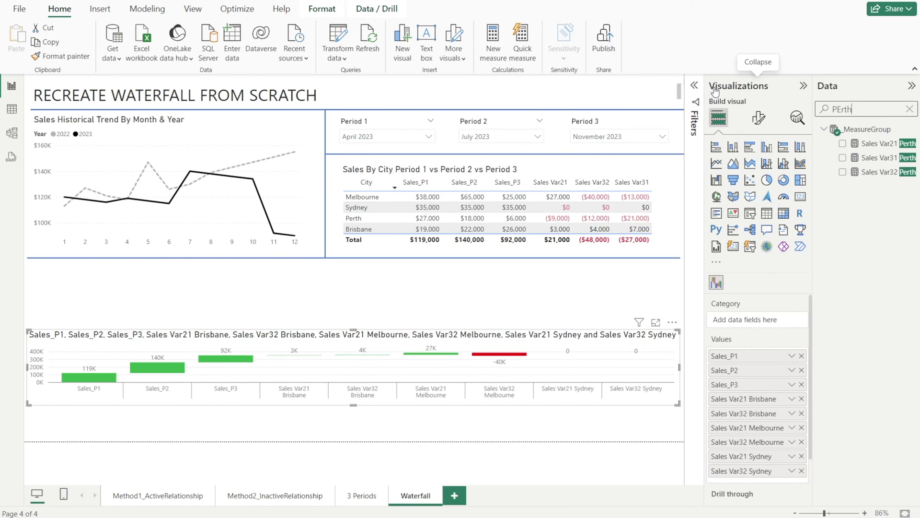
click(843, 143)
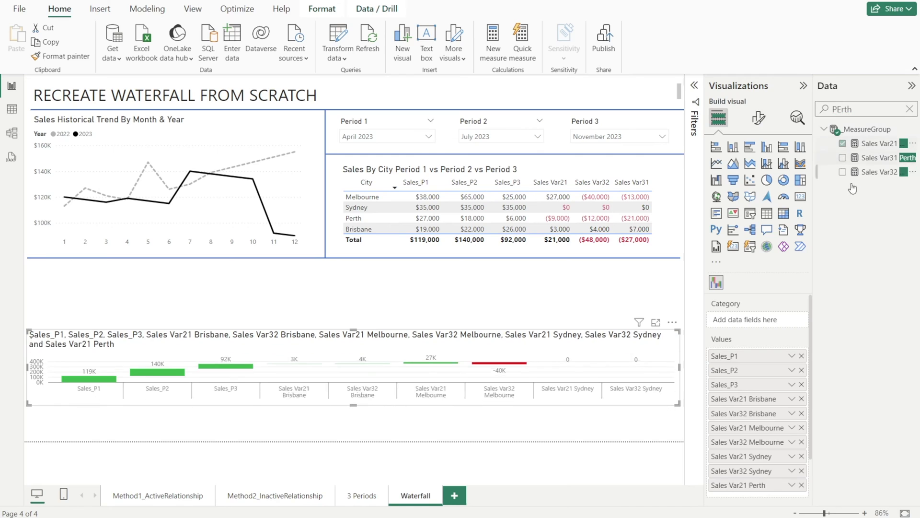
click(843, 174)
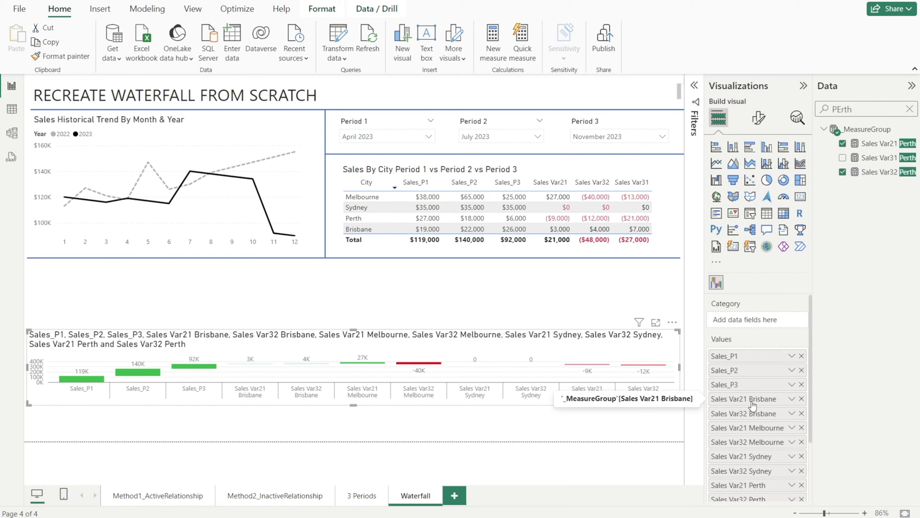
Step: Reorder the values so Sales Var21 Brisbane, Melbourne, Sydney and Perth follow Sales_P1
drag(753, 406, 751, 371)
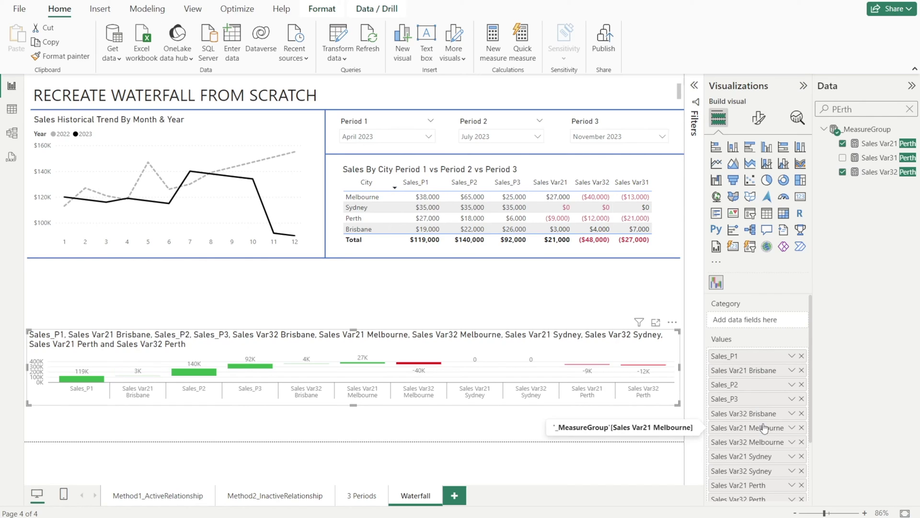
drag(764, 428, 750, 383)
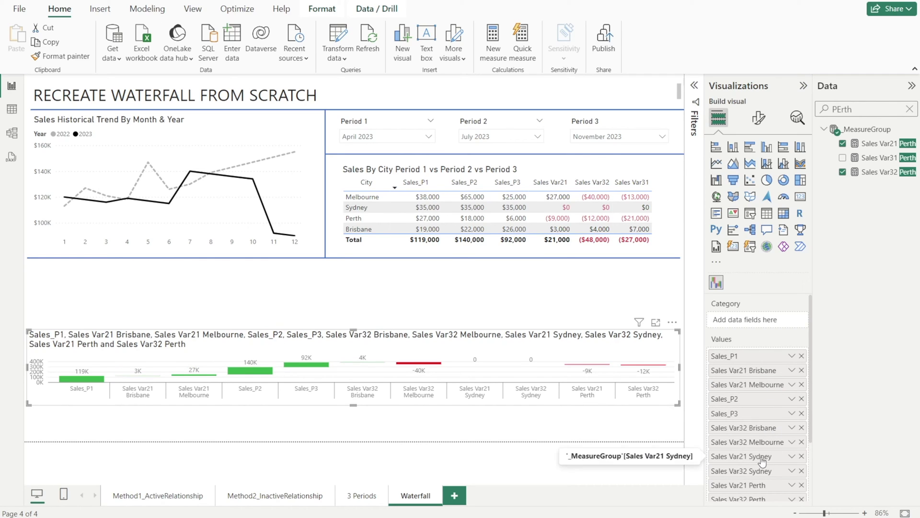
drag(762, 460, 767, 407)
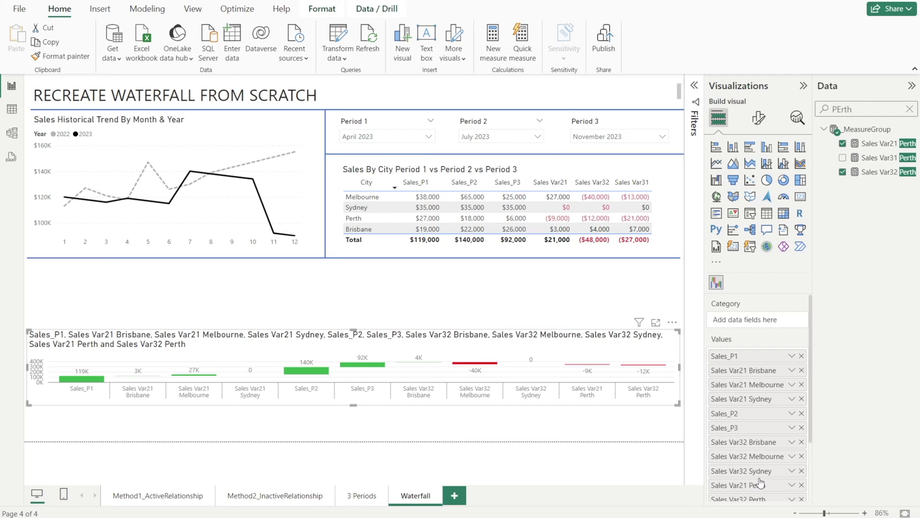
mouse_move(760, 483)
mouse_down()
mouse_move(759, 407)
mouse_move(764, 496)
mouse_move(763, 482)
mouse_up()
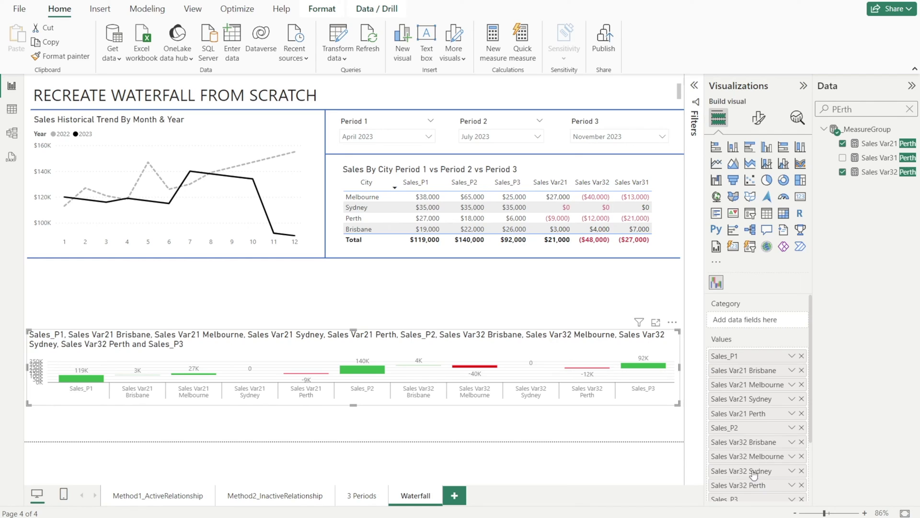
Step: Stretch the waterfall visual taller, both upward and downward, to fill the lower page
scroll(809, 413, down, 2)
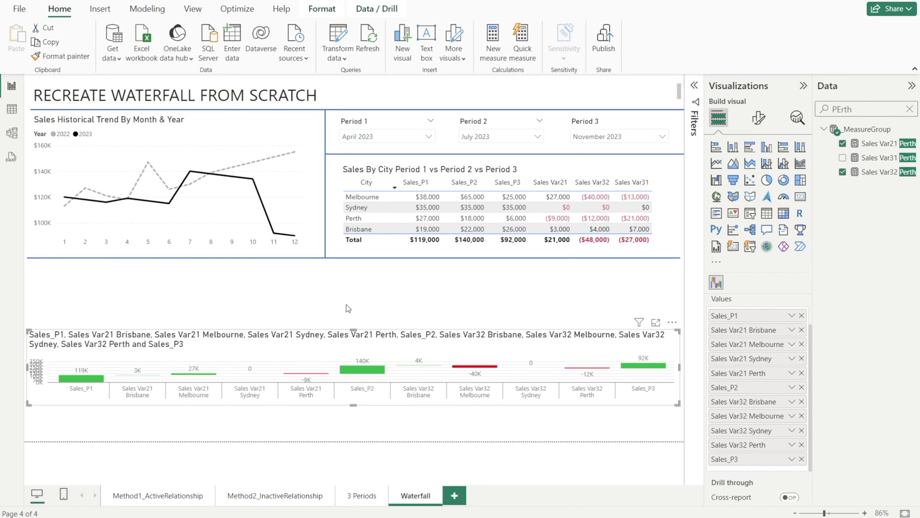
drag(354, 329, 353, 275)
drag(353, 406, 355, 447)
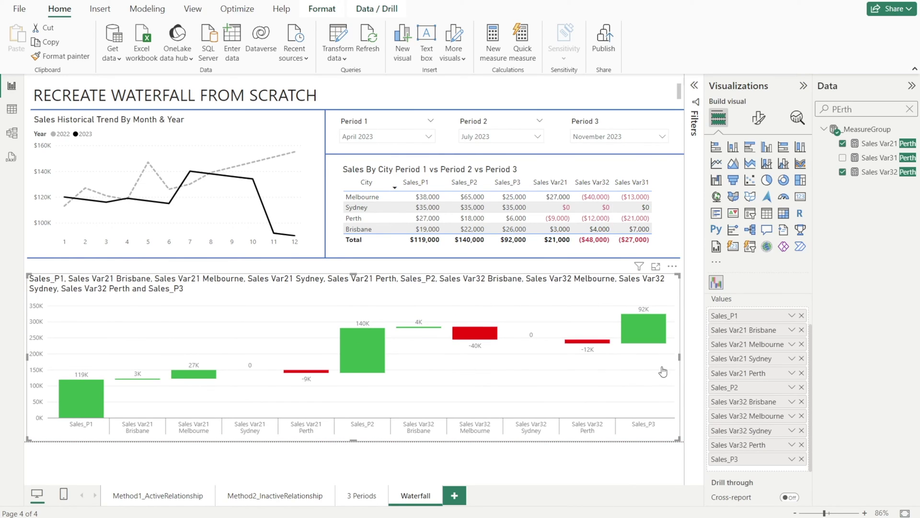
mouse_move(83, 408)
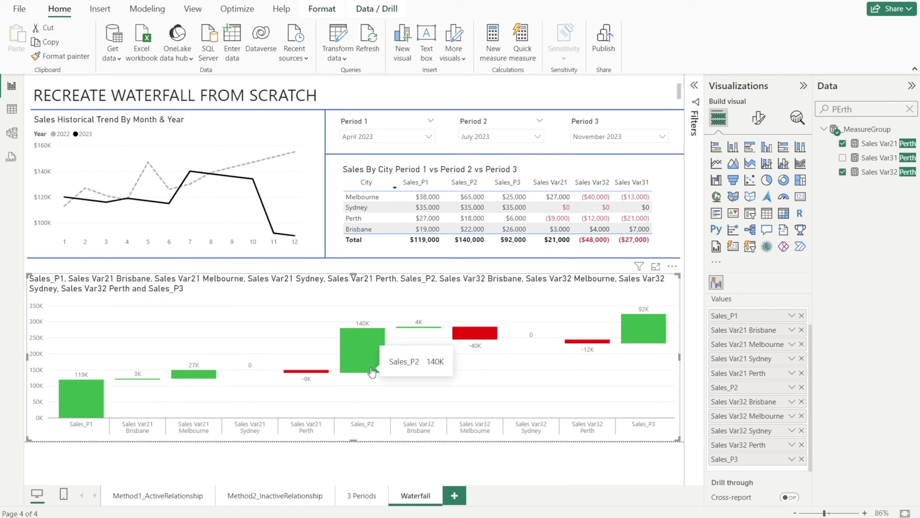
mouse_move(638, 338)
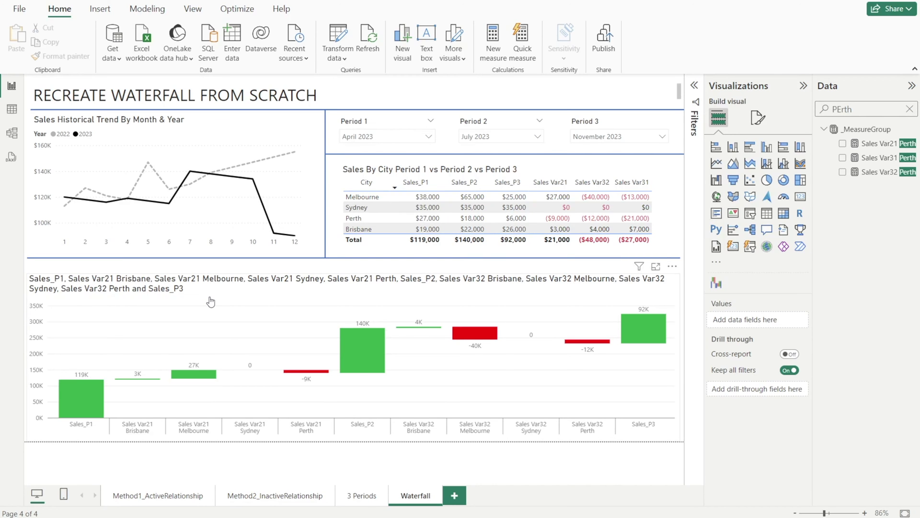
Step: Under Define Pillars, switch Sales_P1, Sales_P2 and Sales_P3 on as total pillars
click(210, 301)
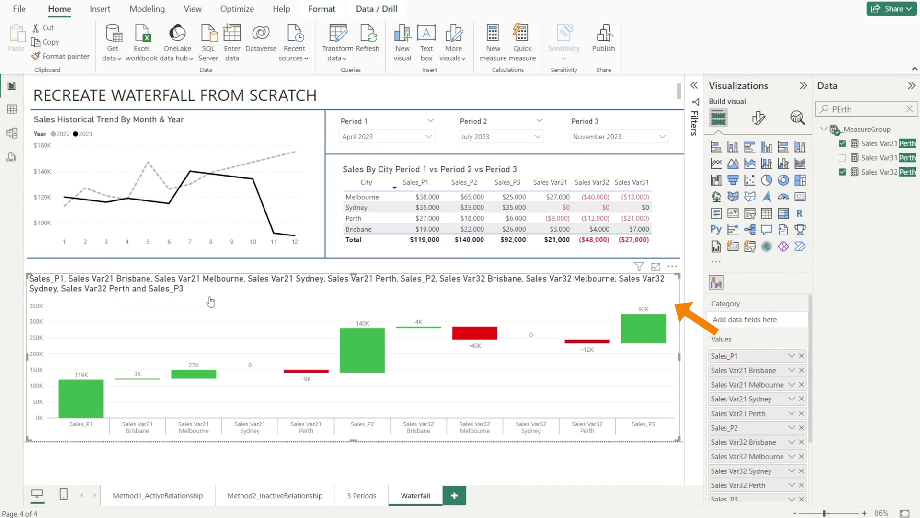
click(760, 118)
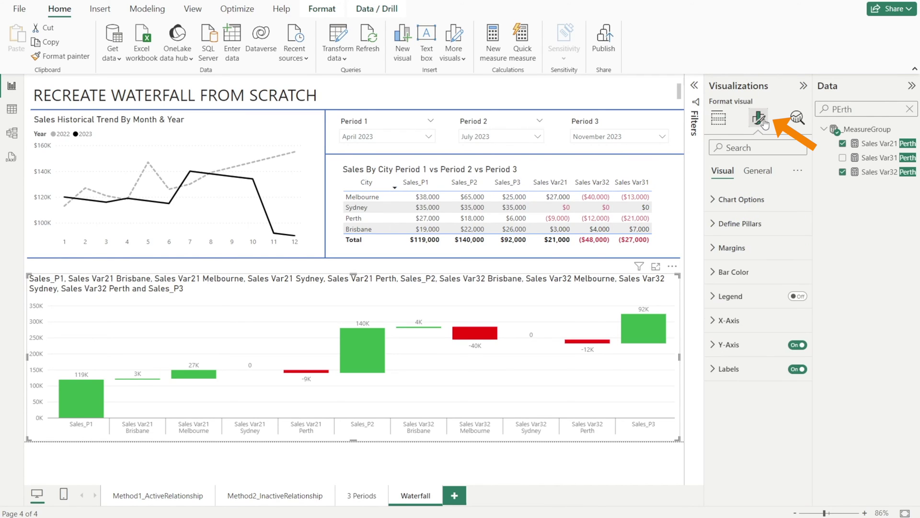
click(752, 230)
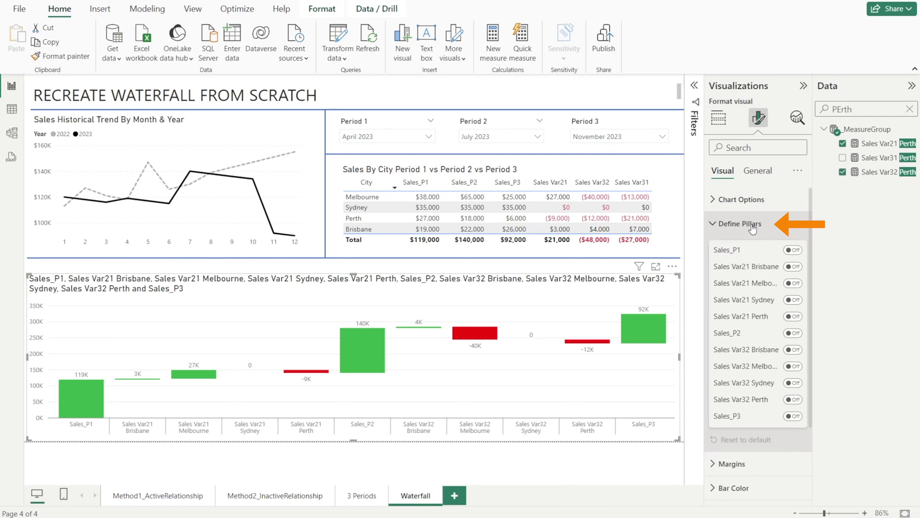
click(793, 250)
click(793, 333)
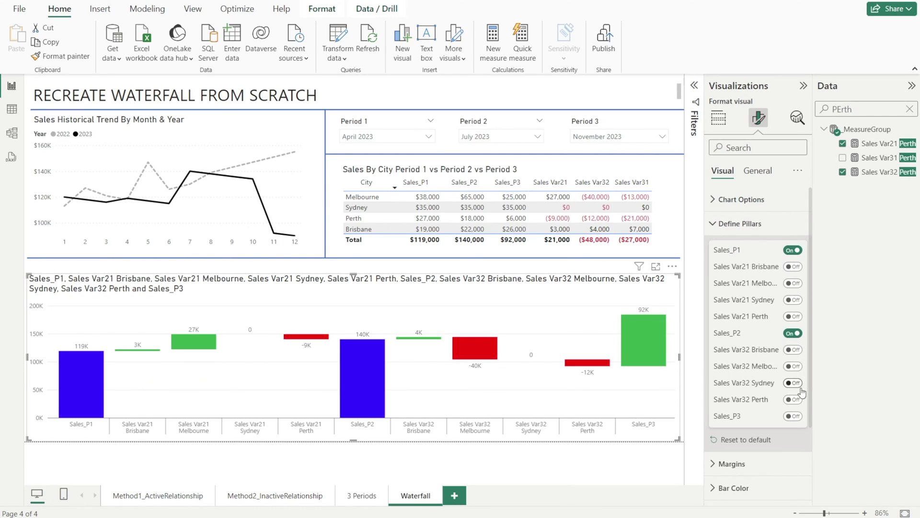
click(793, 416)
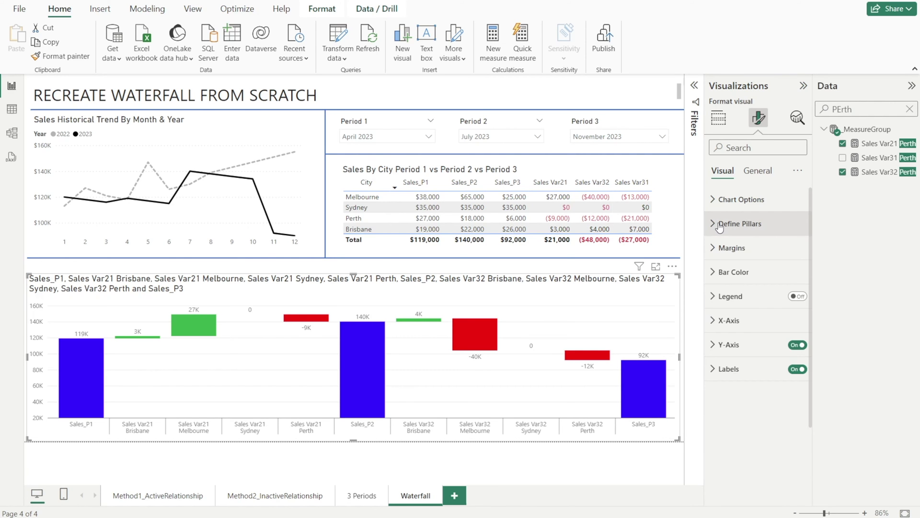
Step: Set the Bar Color Total colour to a mid-grey theme swatch
click(721, 274)
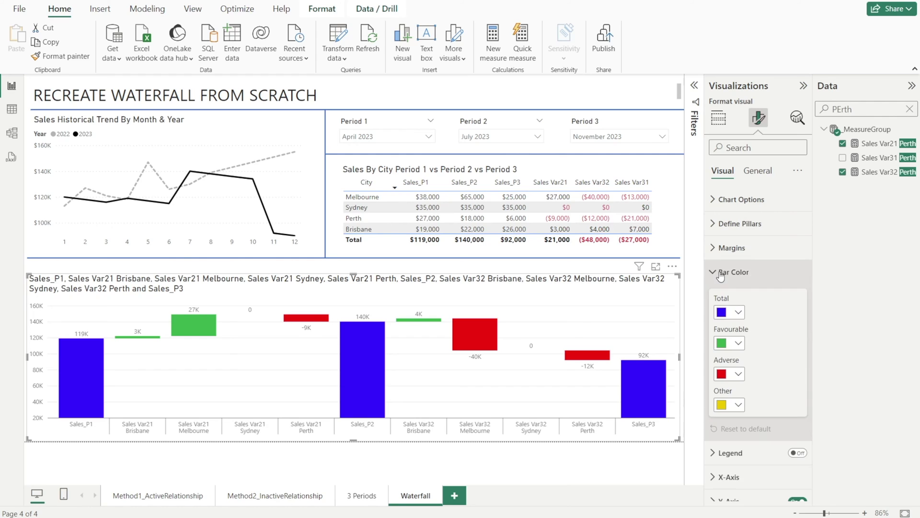
click(738, 312)
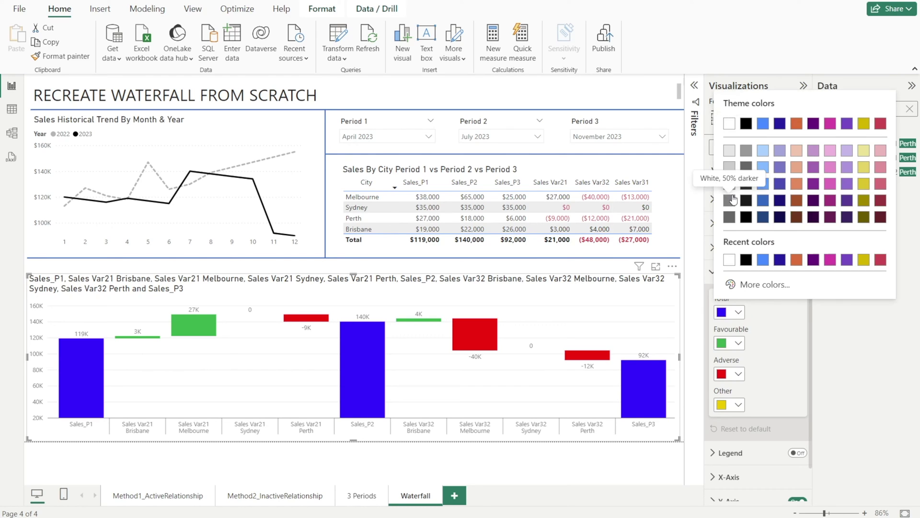
click(730, 200)
click(617, 479)
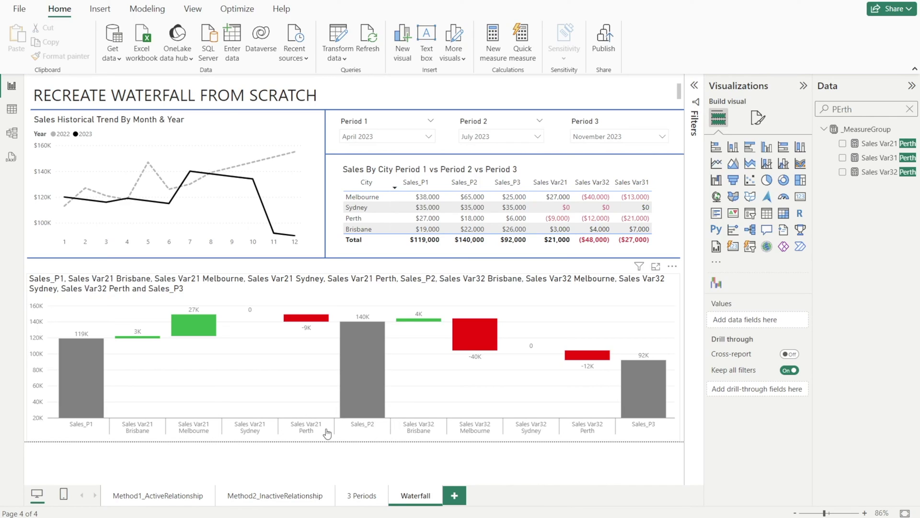
Step: Rename the four Sales Var21 city values to Brisb, Melb, Syd and Perth
click(567, 299)
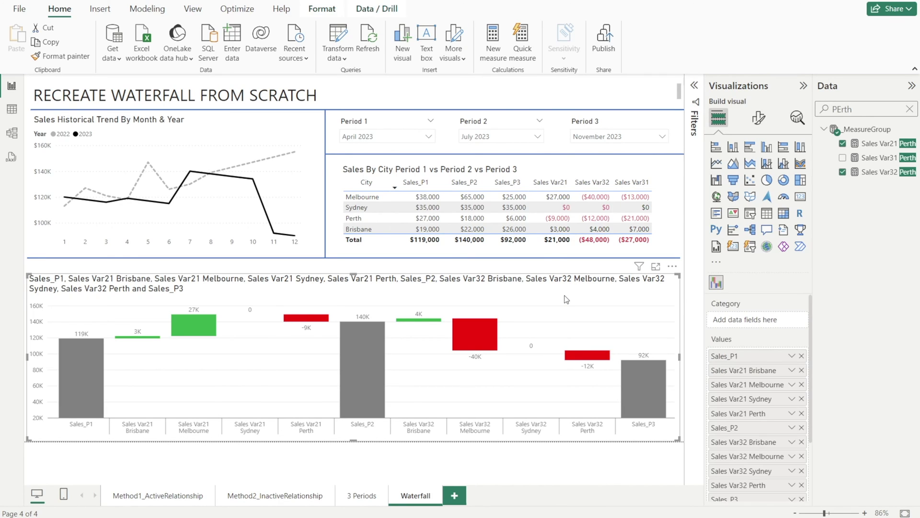
double_click(744, 373)
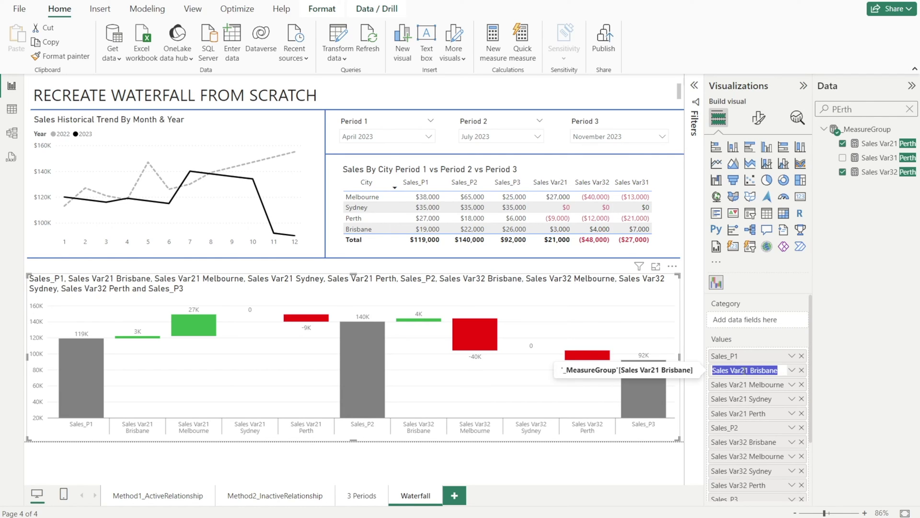
text(Brisb)
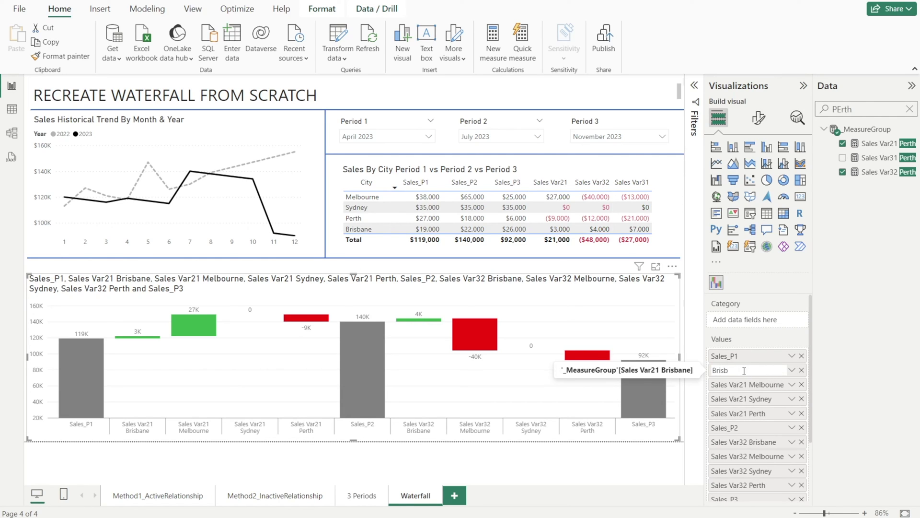
key(Return)
double_click(738, 385)
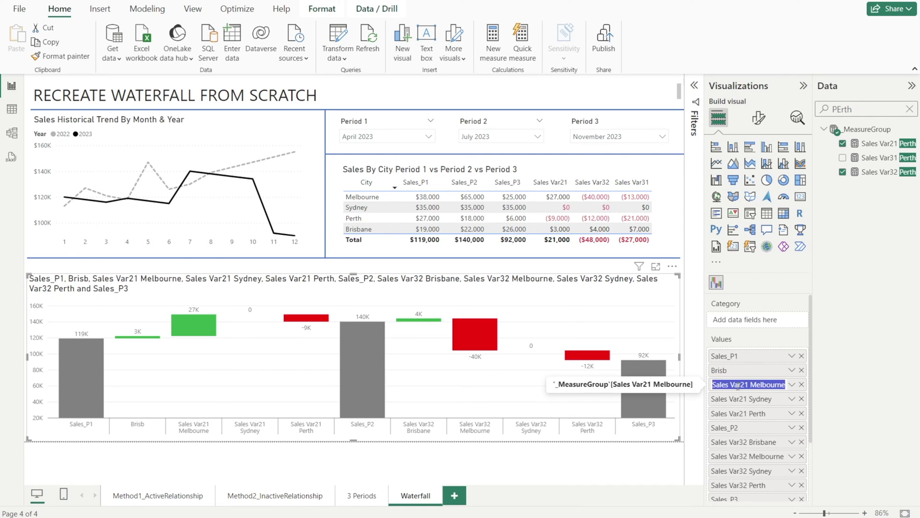
text(Melb)
key(Return)
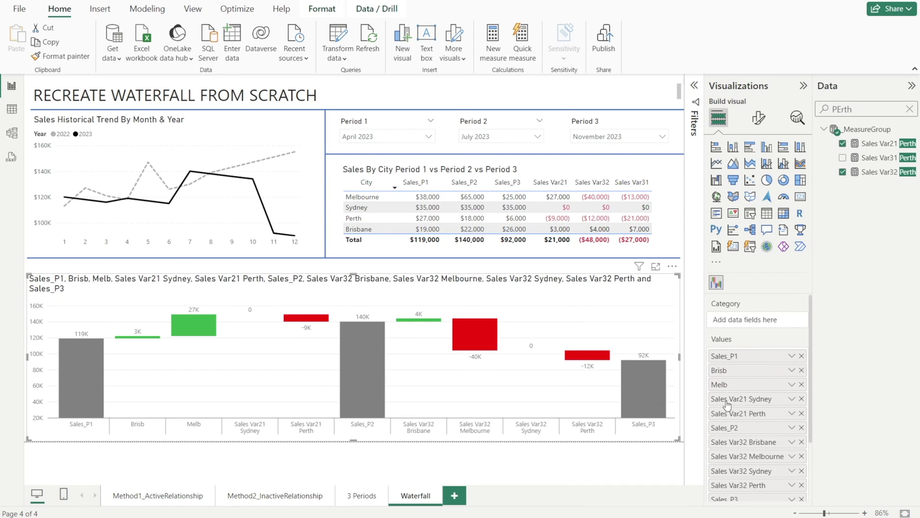
double_click(727, 399)
text(Syd)
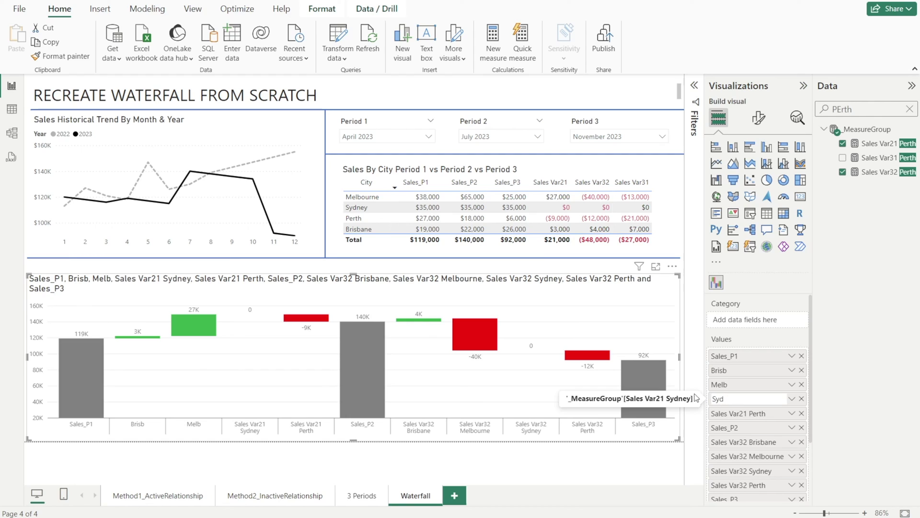
key(Return)
double_click(744, 415)
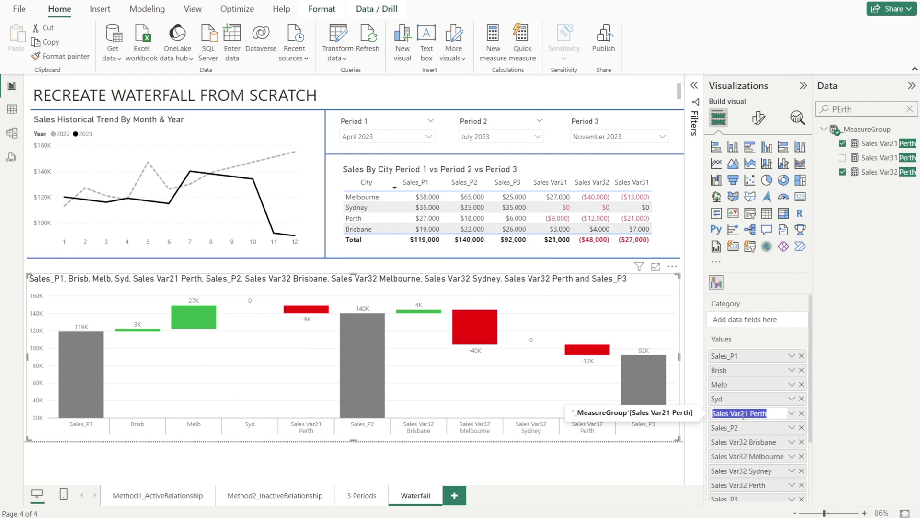
text(Per)
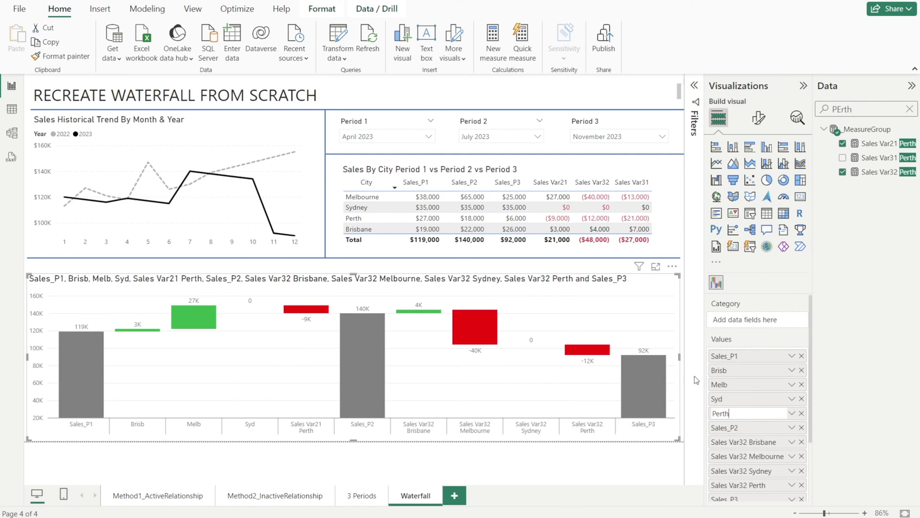
key(Return)
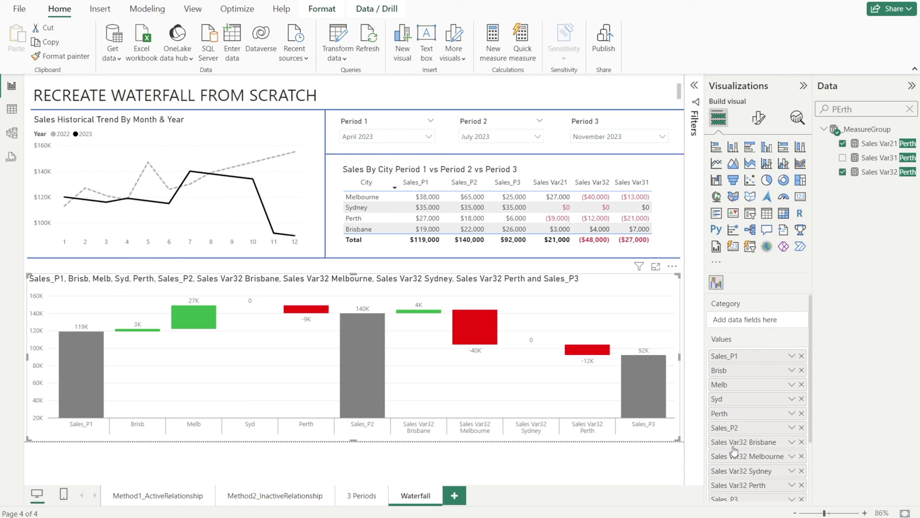
Step: Rename the four Sales Var32 city values to Brisb, Melb, Syd and Perth
double_click(733, 450)
text(Brisb)
key(Return)
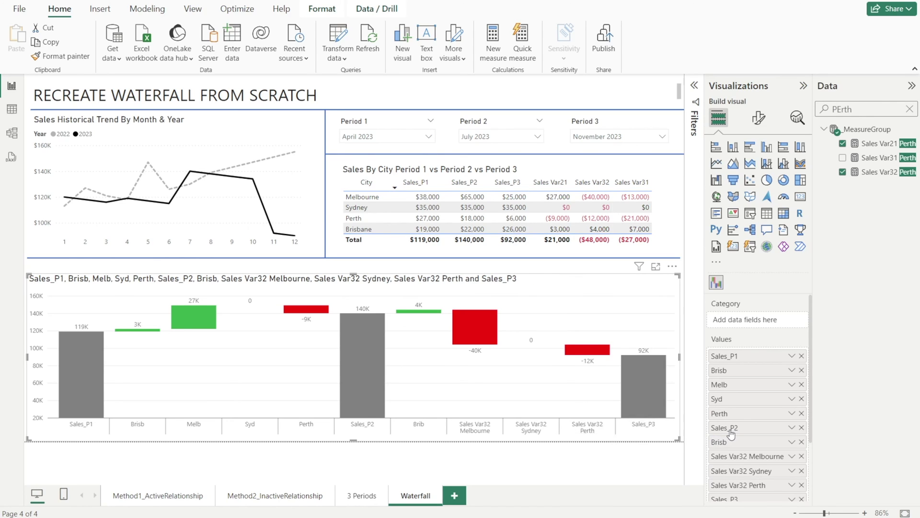
double_click(731, 455)
text(Melb)
key(Return)
double_click(732, 470)
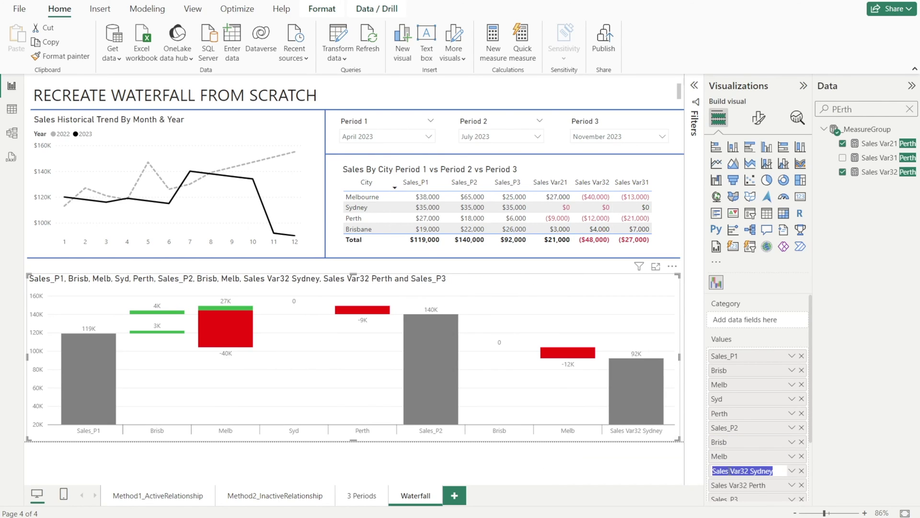
text(Syd)
key(Return)
double_click(739, 486)
text(Perth)
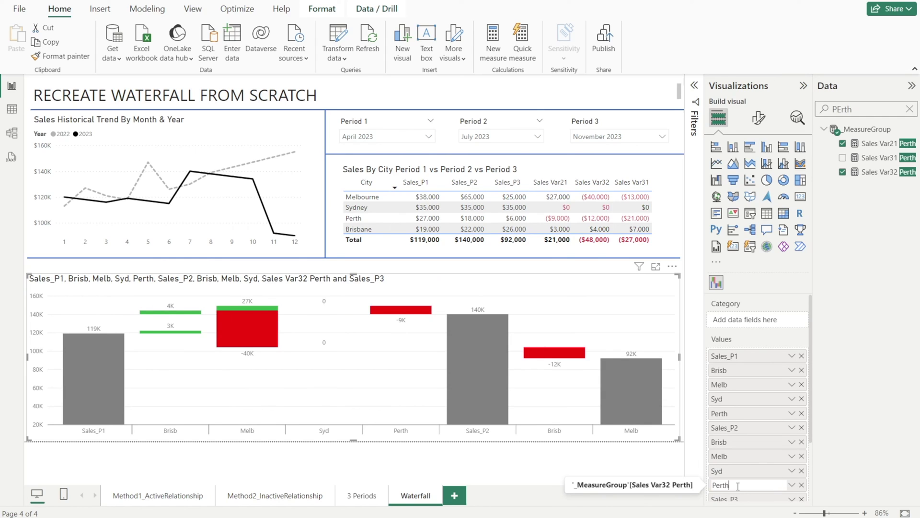
key(Return)
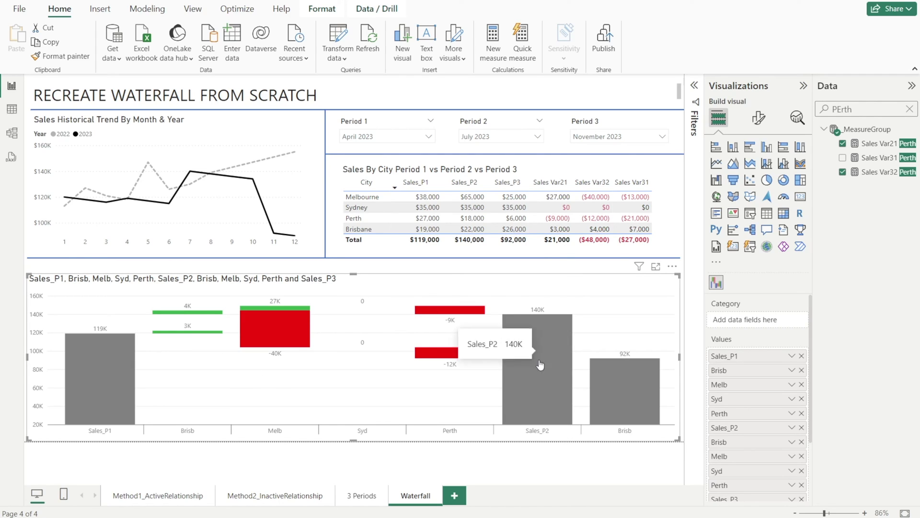
Step: Re-enter the names of the second Brisb, Melb and Syd fields so each becomes a distinct step
mouse_move(610, 368)
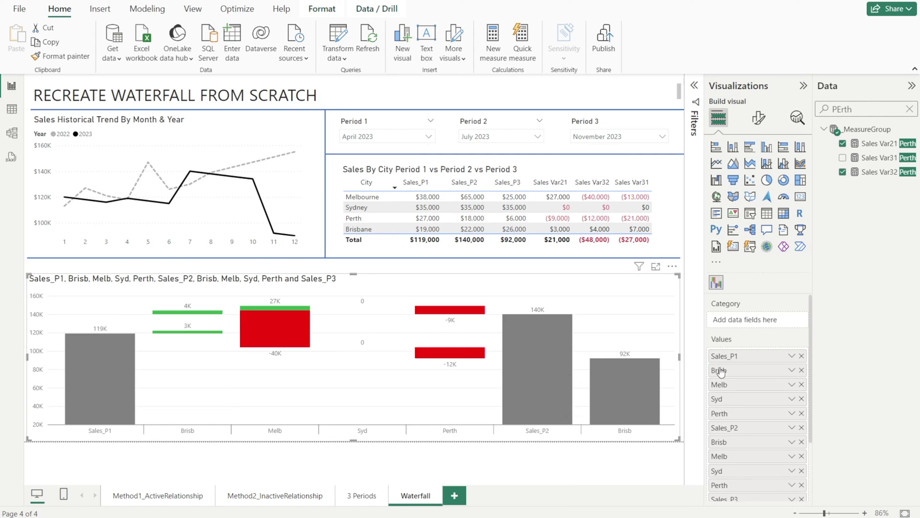
double_click(732, 442)
click(740, 442)
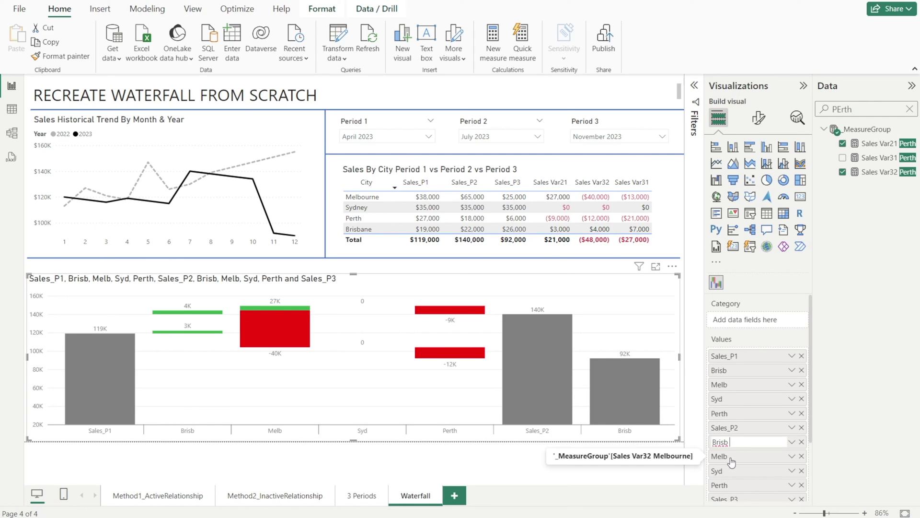
key(Return)
double_click(732, 457)
key(Return)
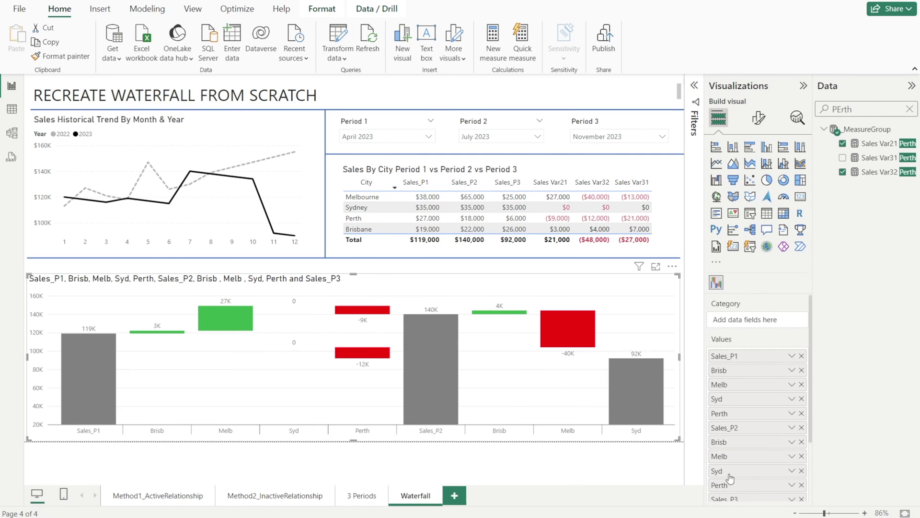
double_click(729, 471)
key(Return)
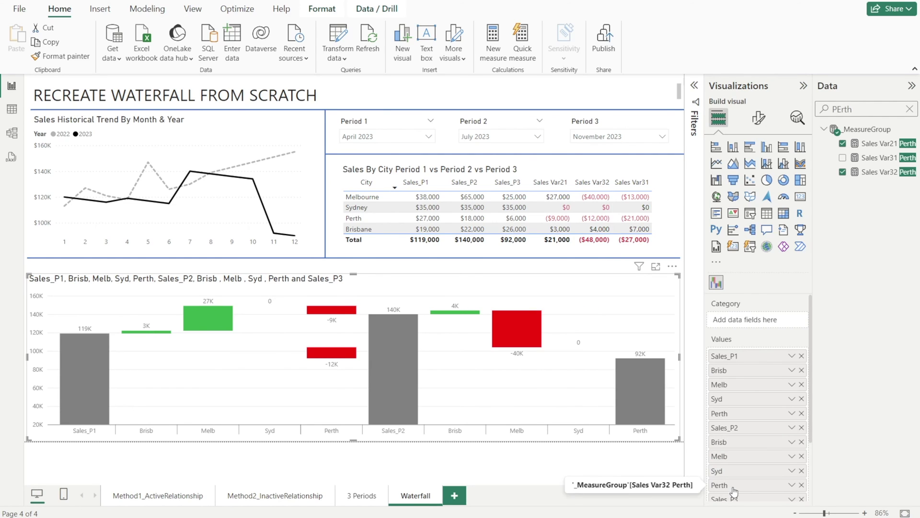
double_click(732, 485)
click(629, 478)
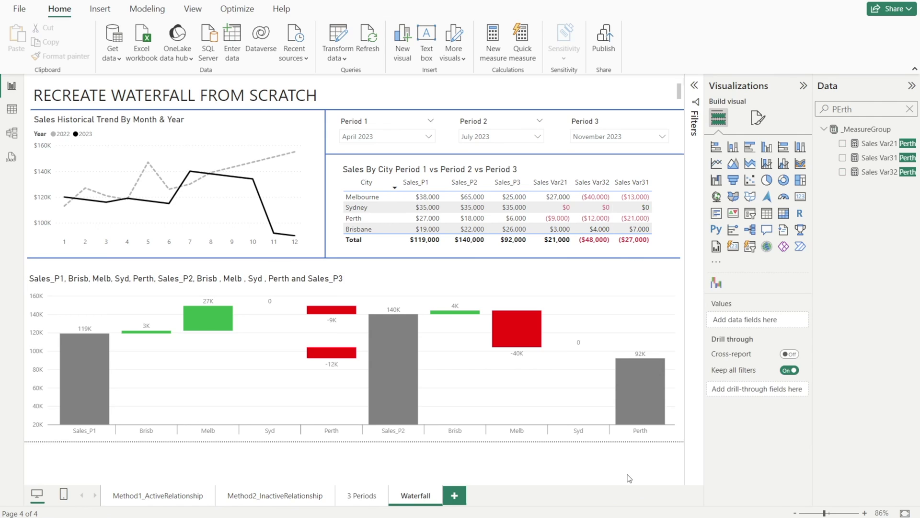
Step: Rename the second Perth field so it shows as its own -12K bar before Sales_P3
click(498, 378)
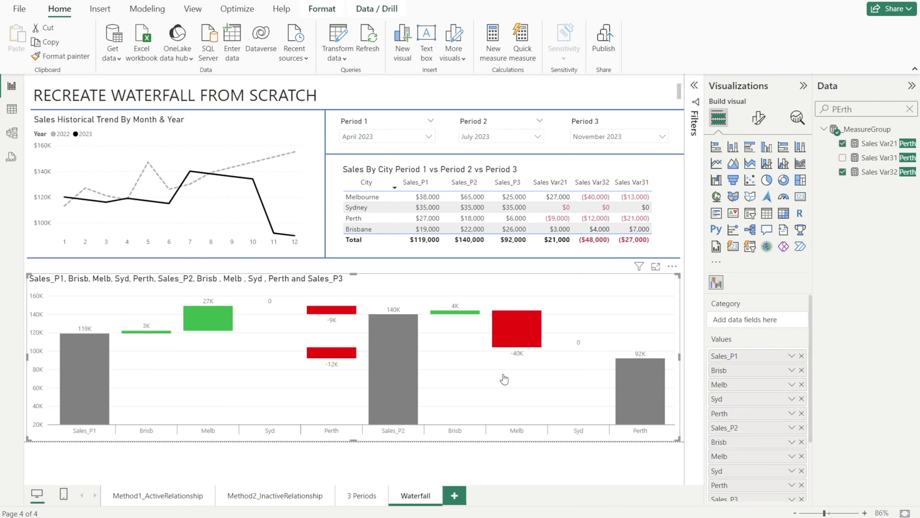
double_click(736, 413)
click(739, 414)
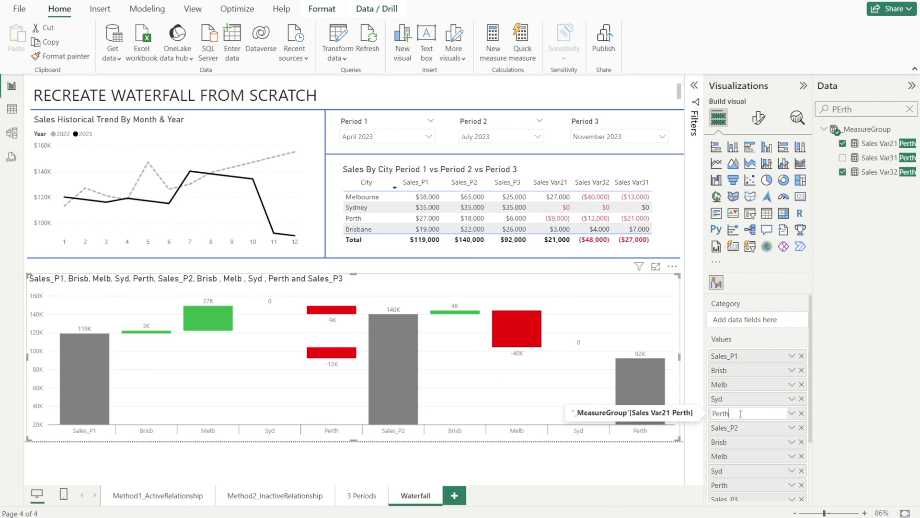
double_click(734, 485)
click(734, 485)
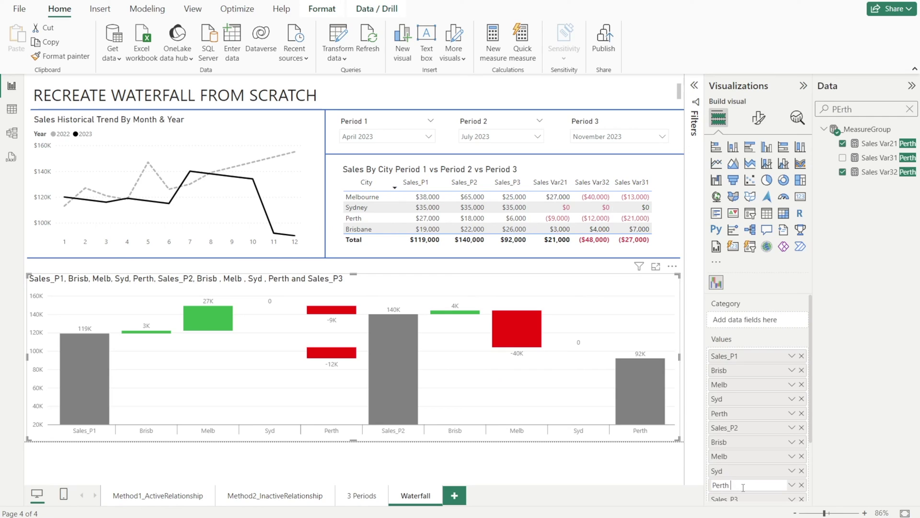
key(Return)
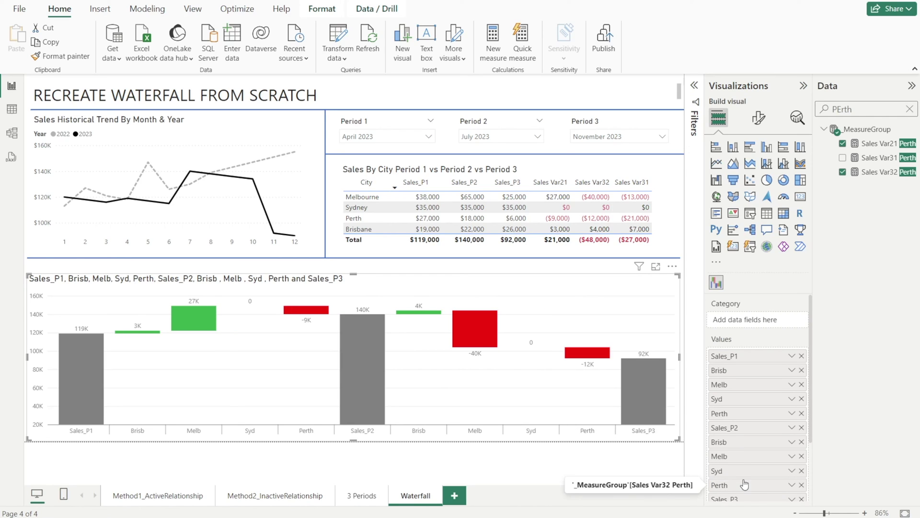
click(616, 477)
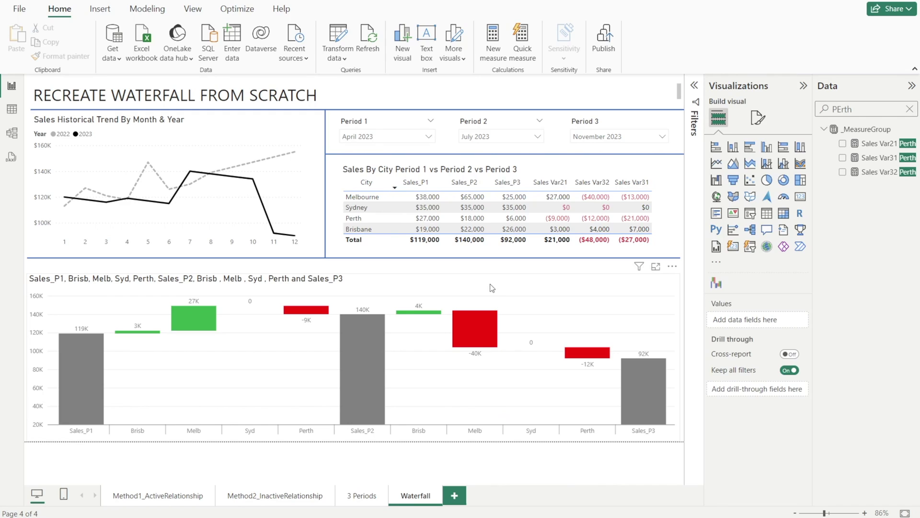
Step: Replace the waterfall's title text with 'Sales Waterfall' and set its alignment to Center
click(89, 279)
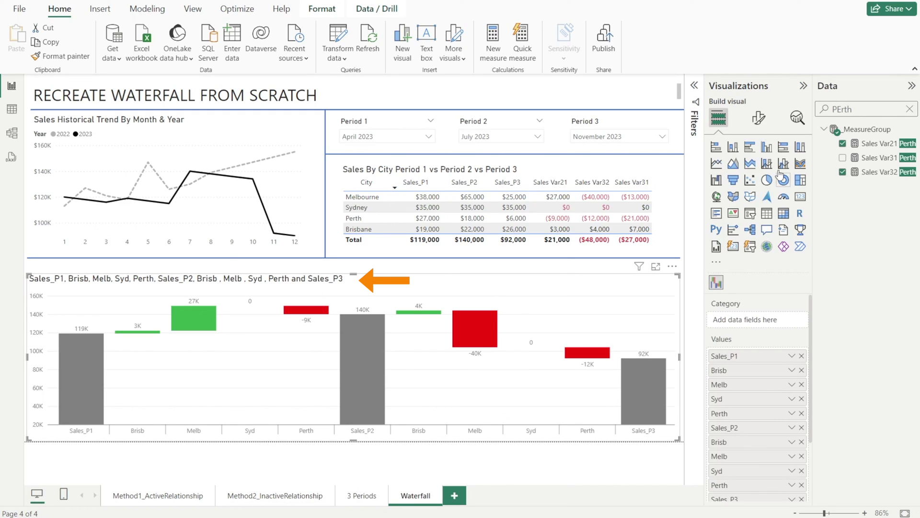
click(766, 125)
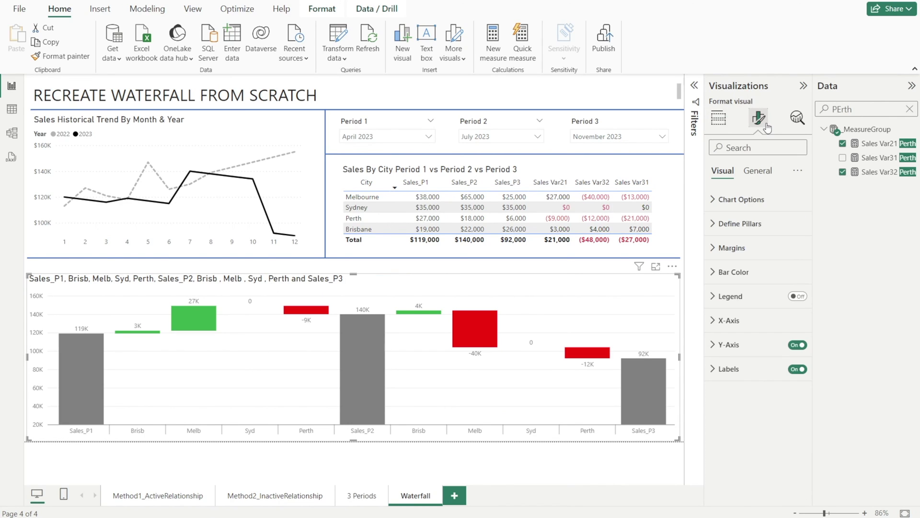
click(759, 172)
click(733, 226)
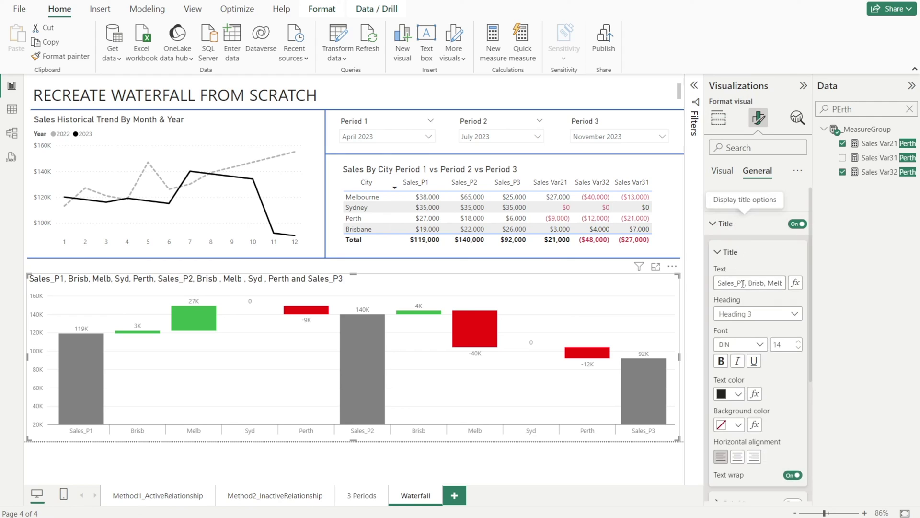
click(718, 283)
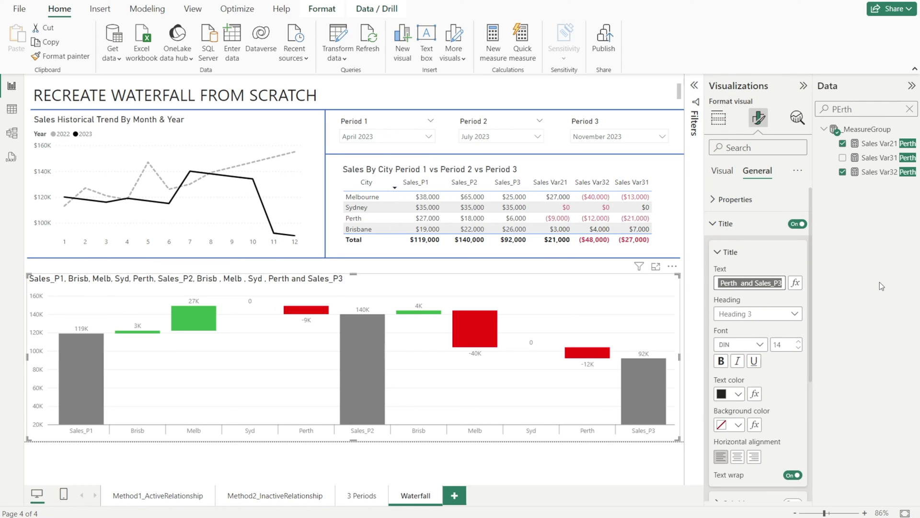
text(Sales Waterfall)
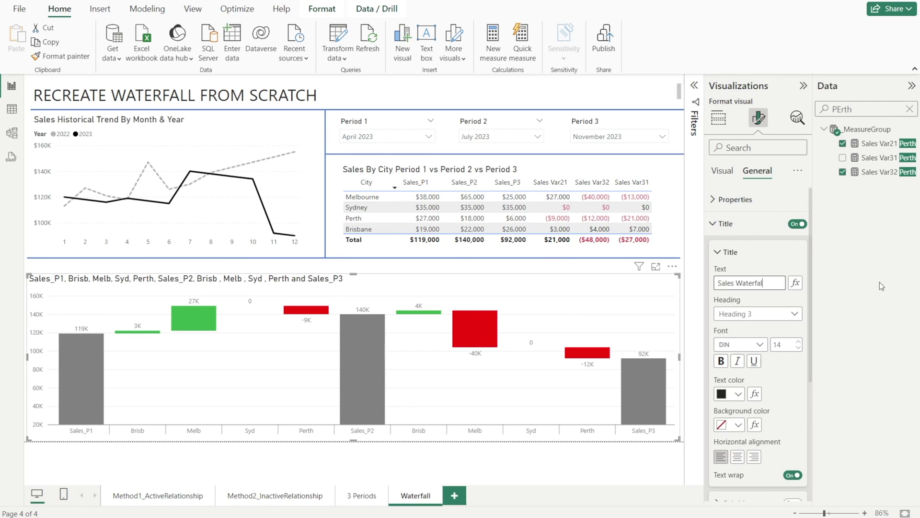
click(879, 282)
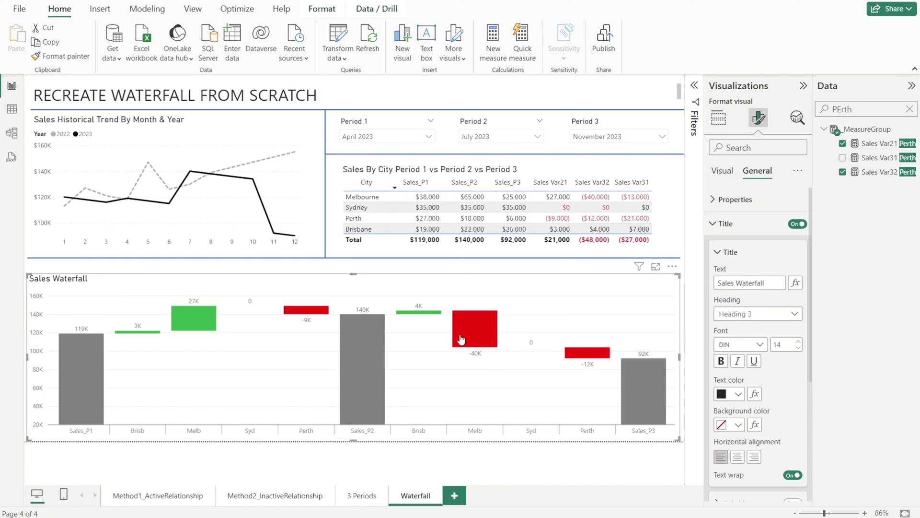
click(737, 456)
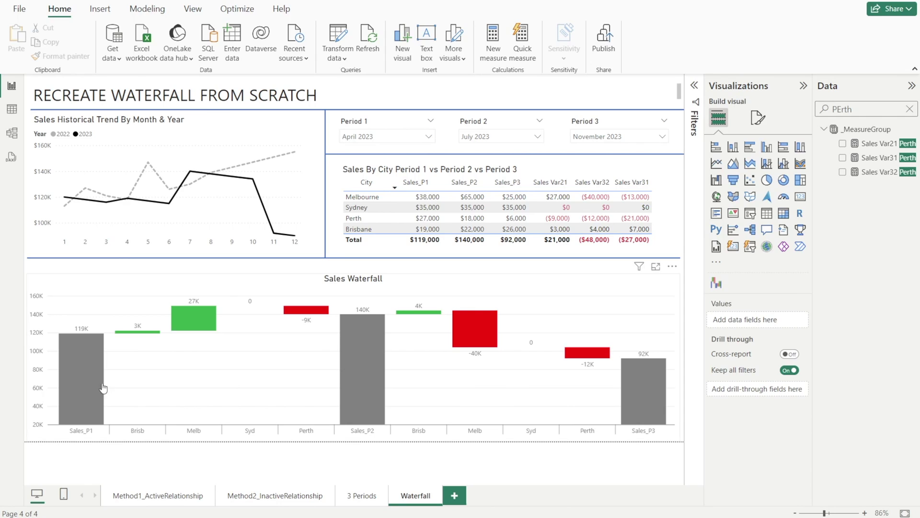
Step: Turn off the Y-Axis in the Sales Waterfall chart's visual formatting
click(90, 291)
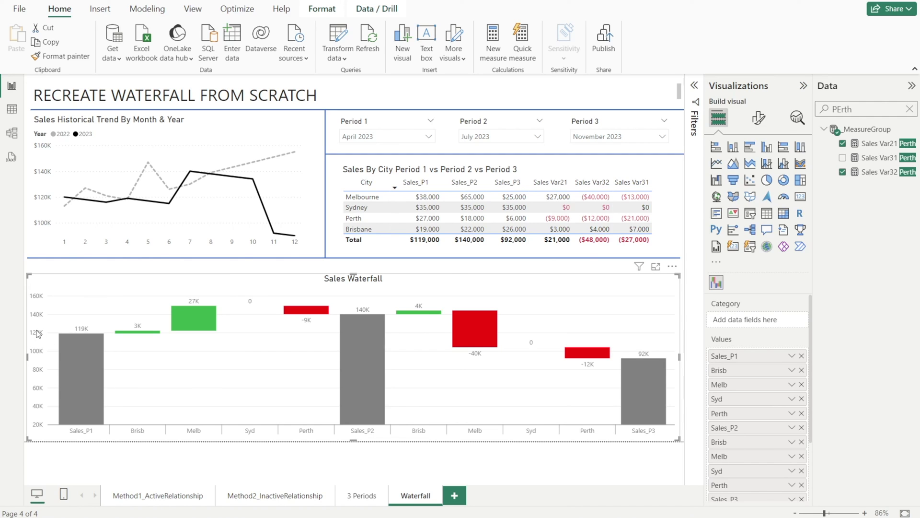
click(758, 119)
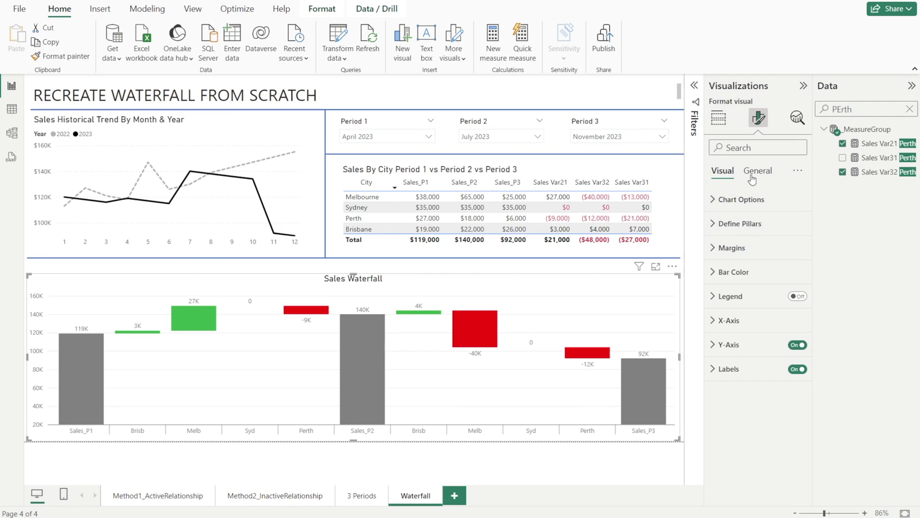
click(795, 346)
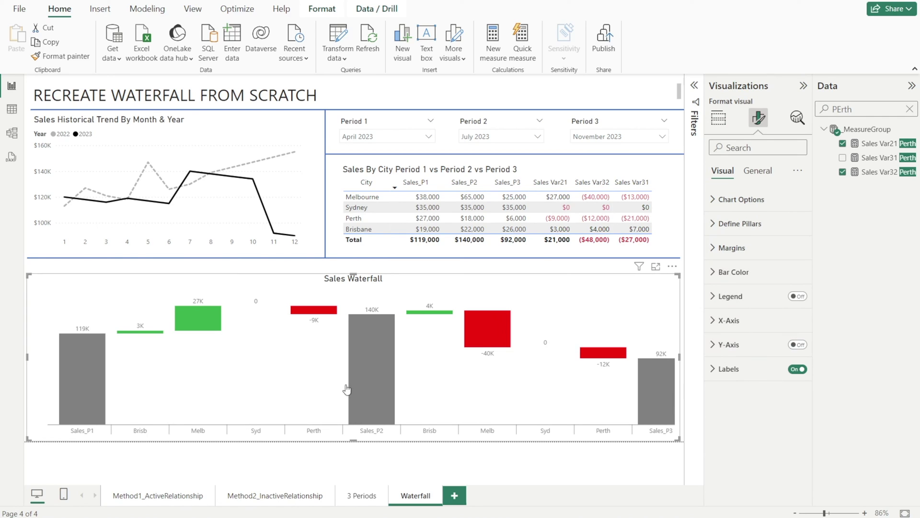
click(284, 449)
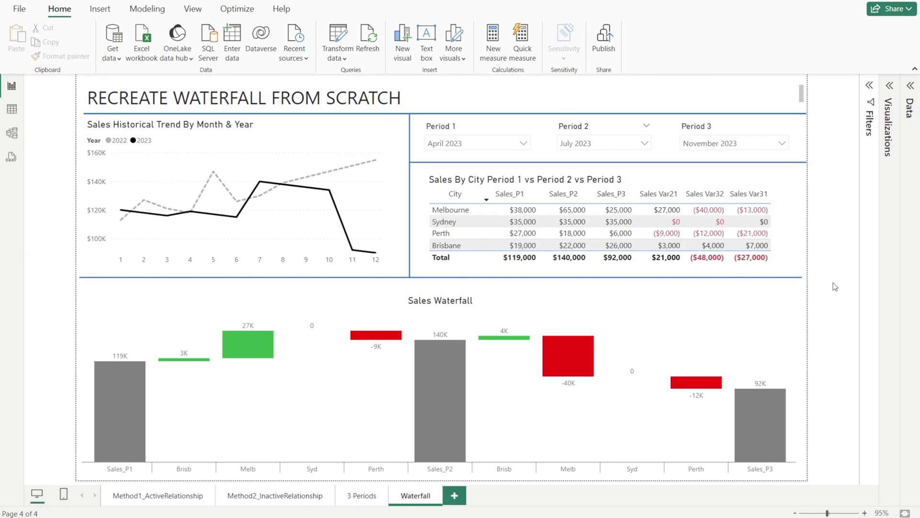
Step: Select January 2022 in the Period 1 slicer and February 2022 in Period 2
click(523, 143)
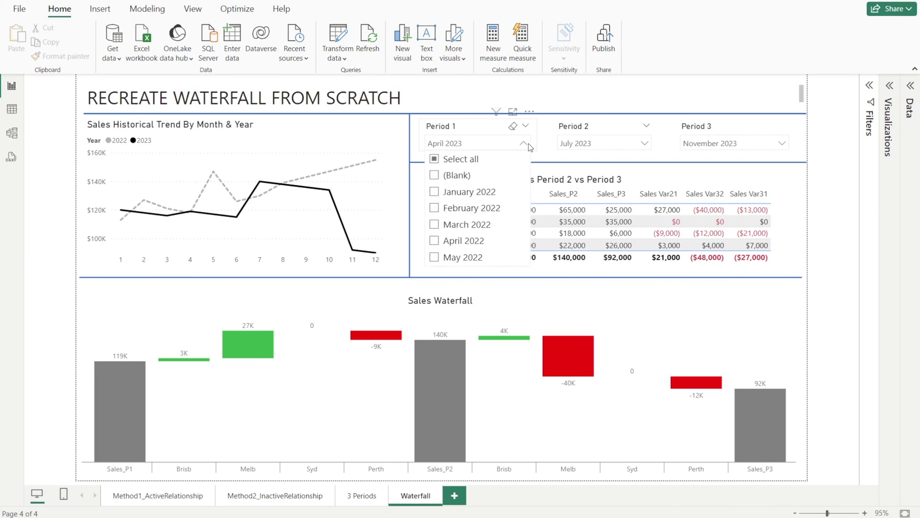
click(435, 197)
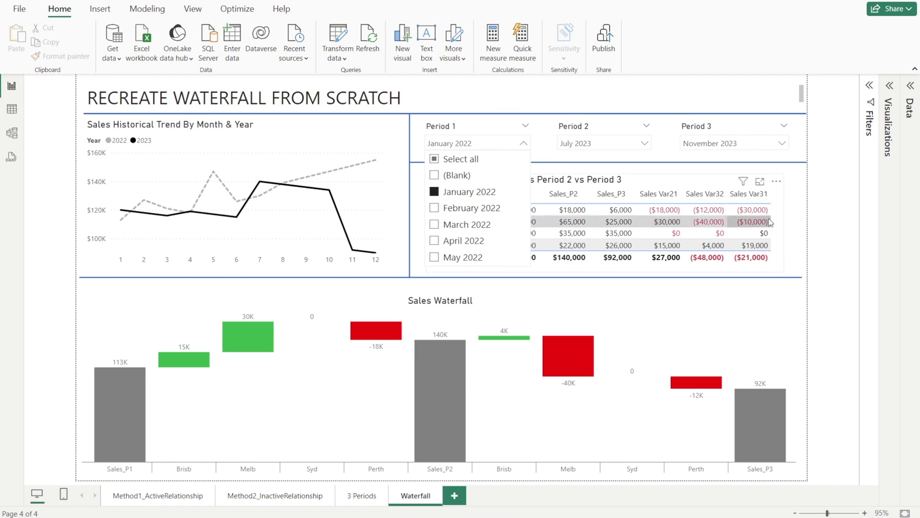
click(642, 143)
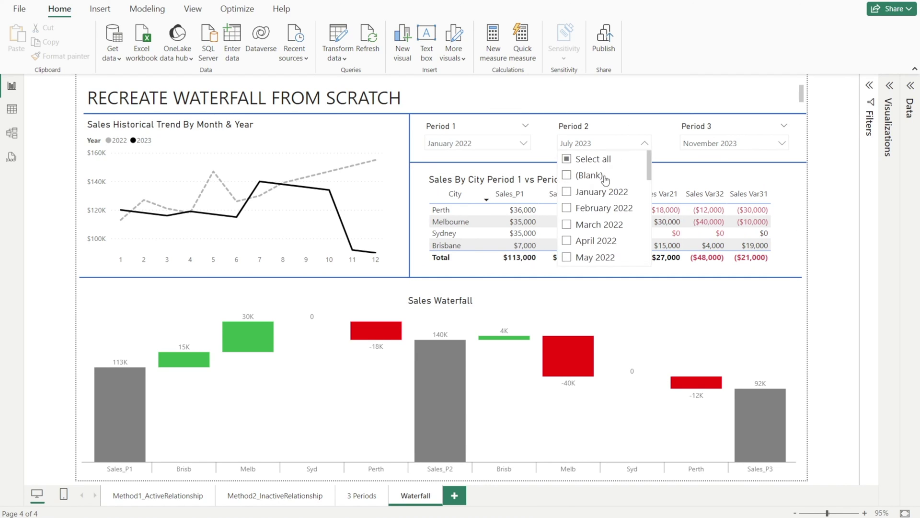
click(570, 210)
click(814, 193)
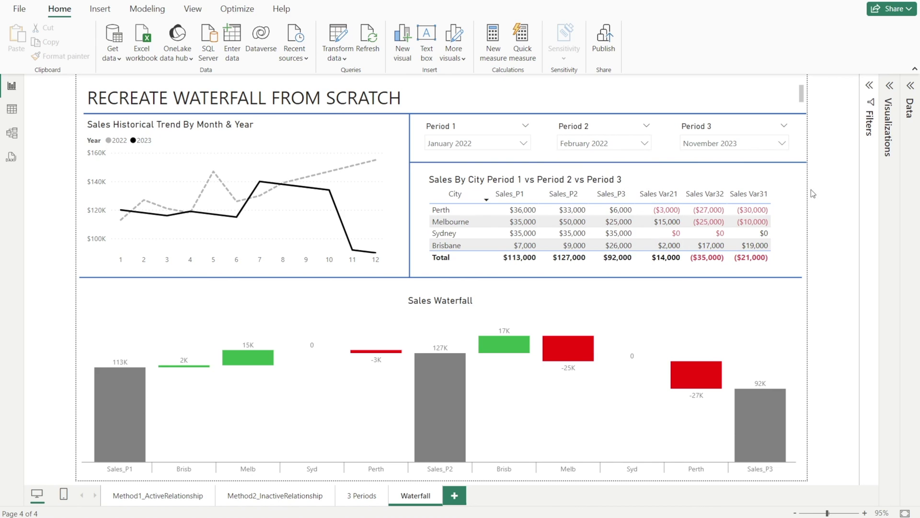
click(782, 143)
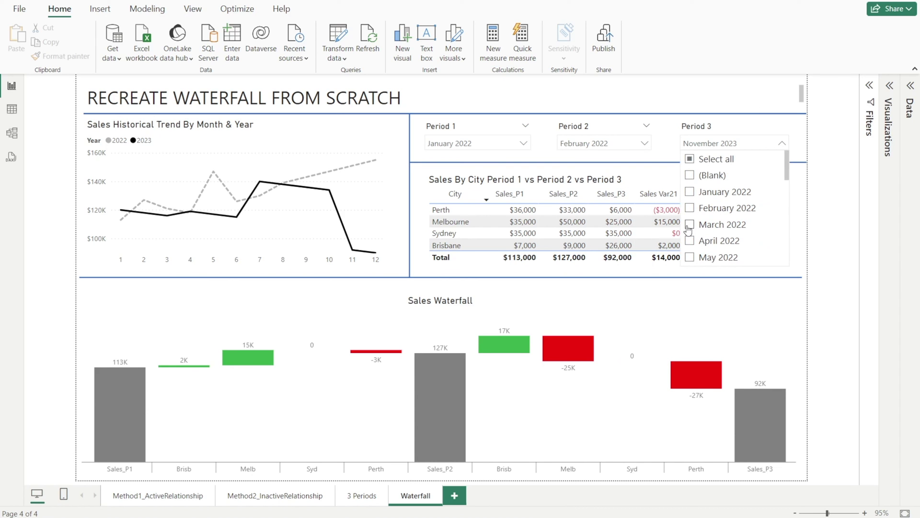